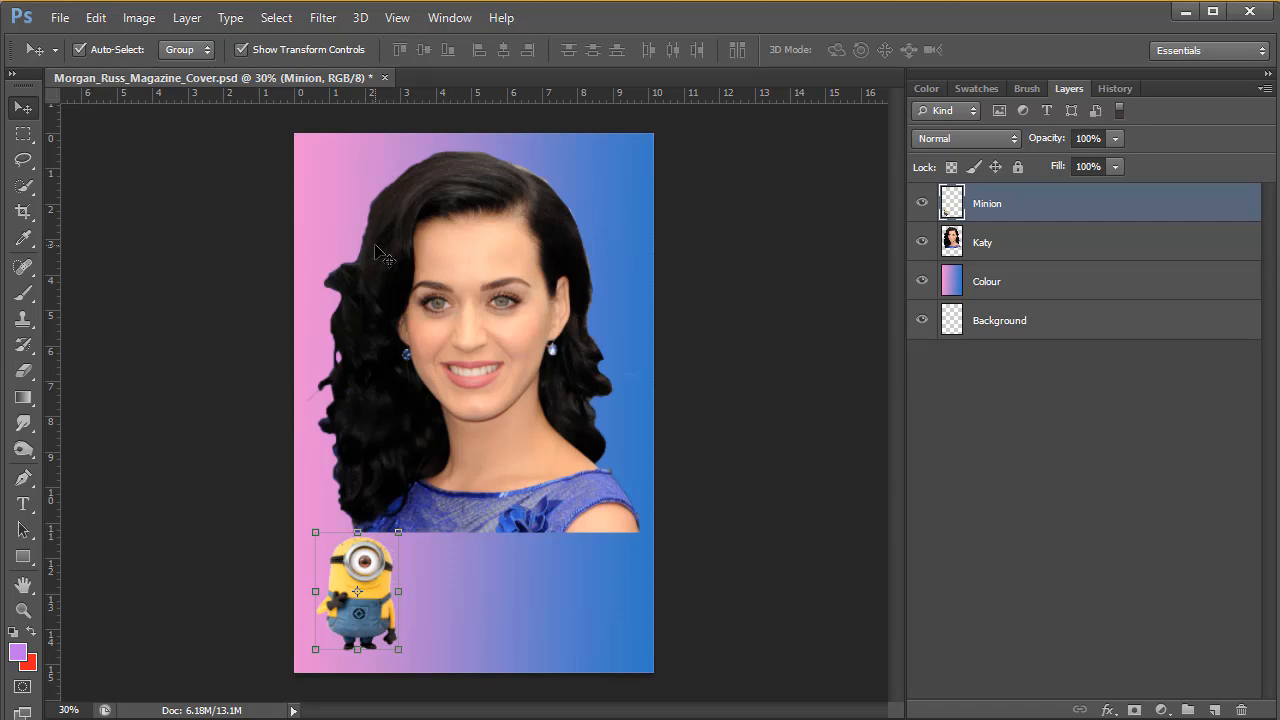
# - Add the text "GirlPower" in red 36 pt Calisto MT on a new text layer above the Katy layer
pyautogui.click(379, 252)
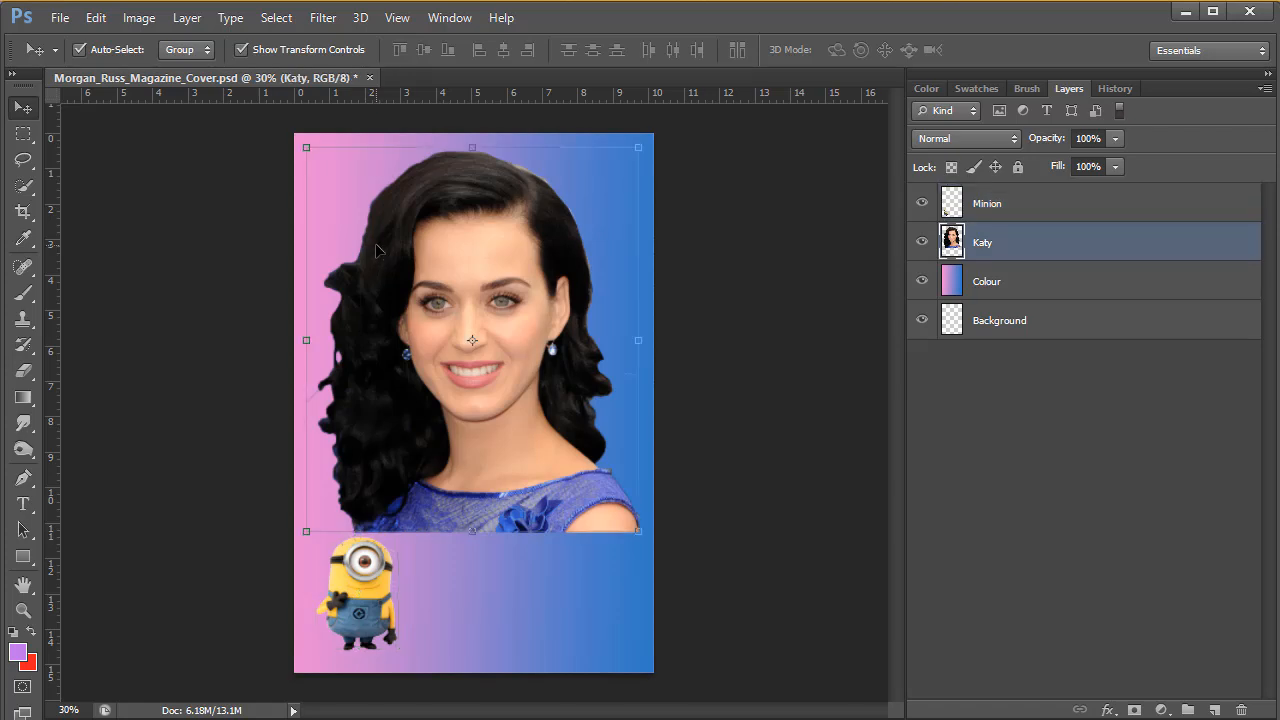
pyautogui.click(23, 504)
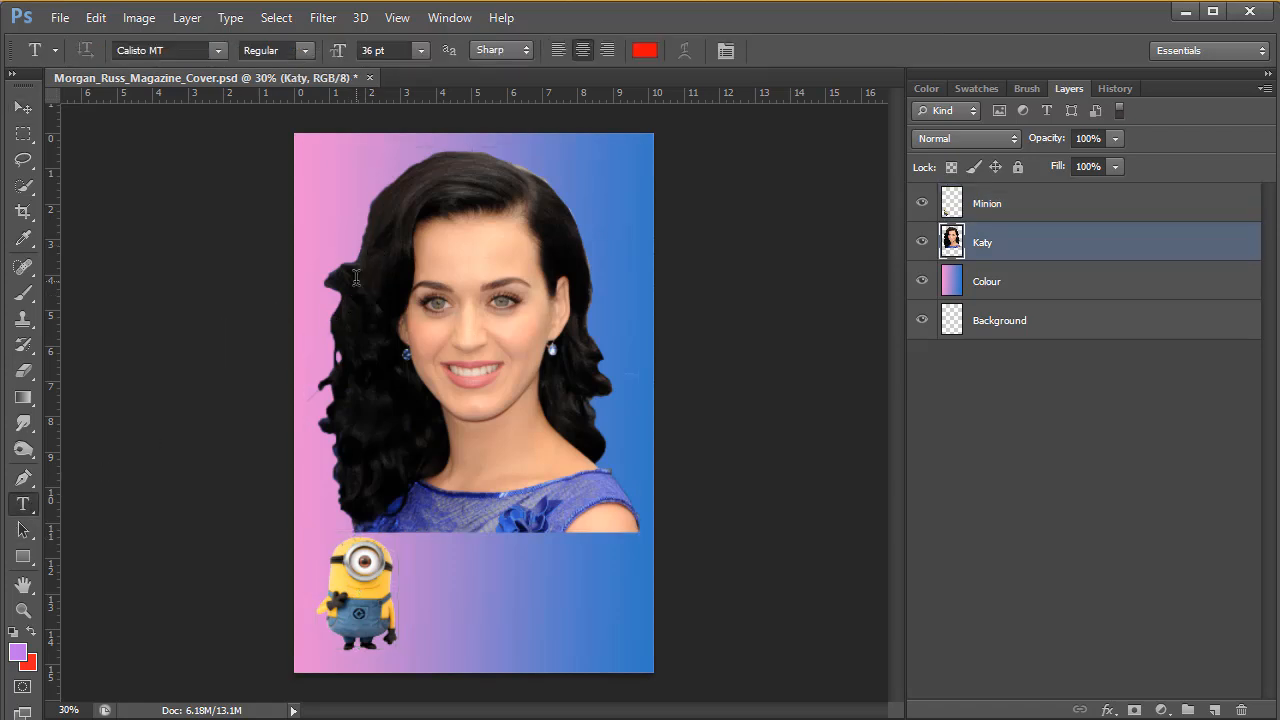
pyautogui.click(355, 277)
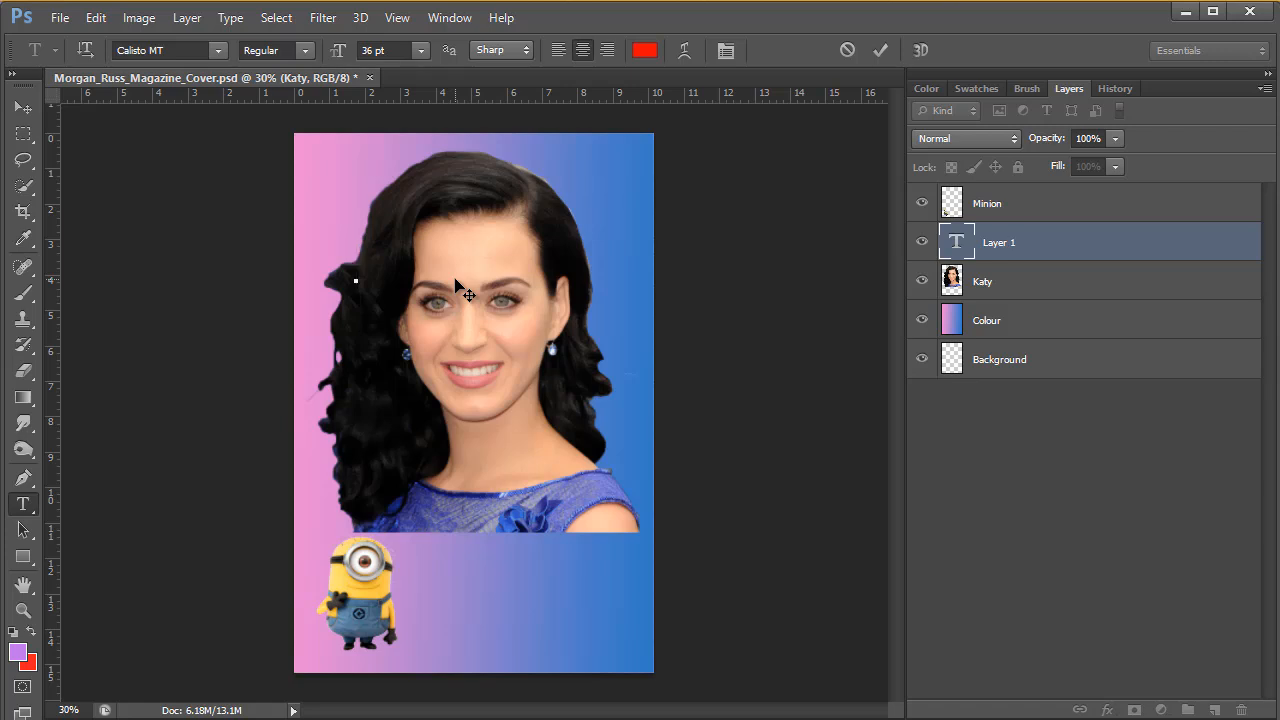
pyautogui.write('Gir')
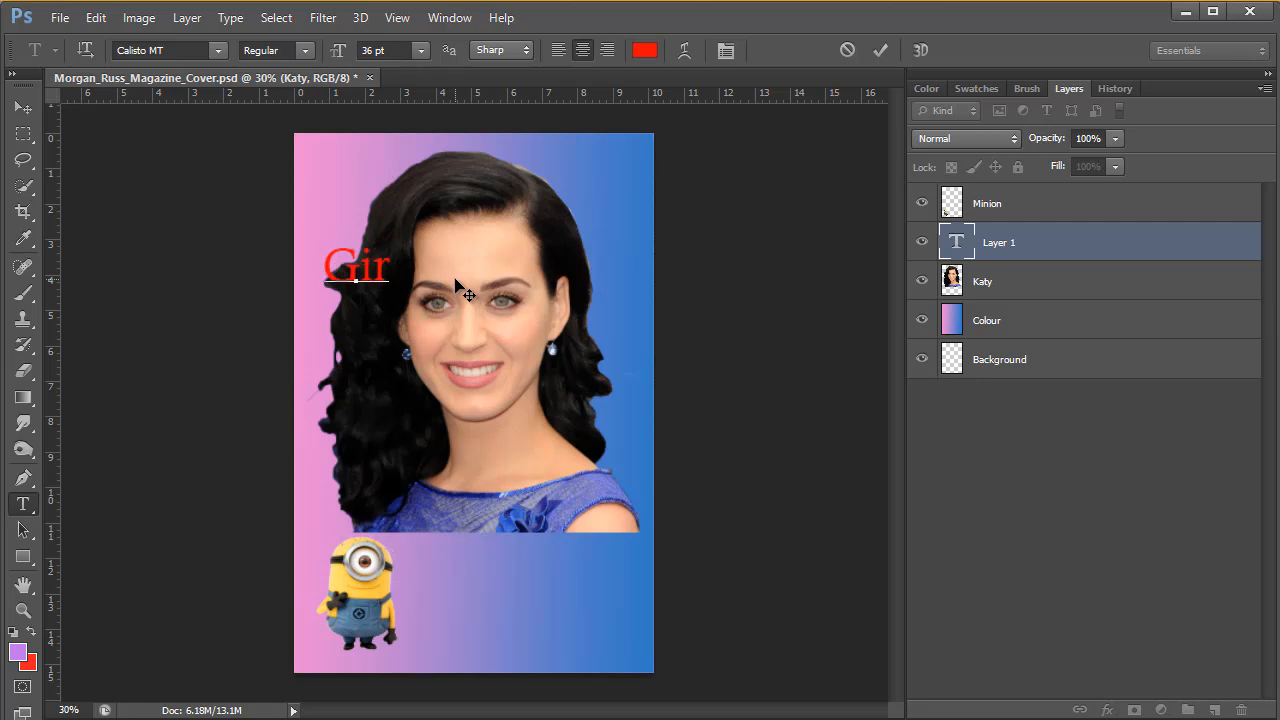
pyautogui.write('lPower')
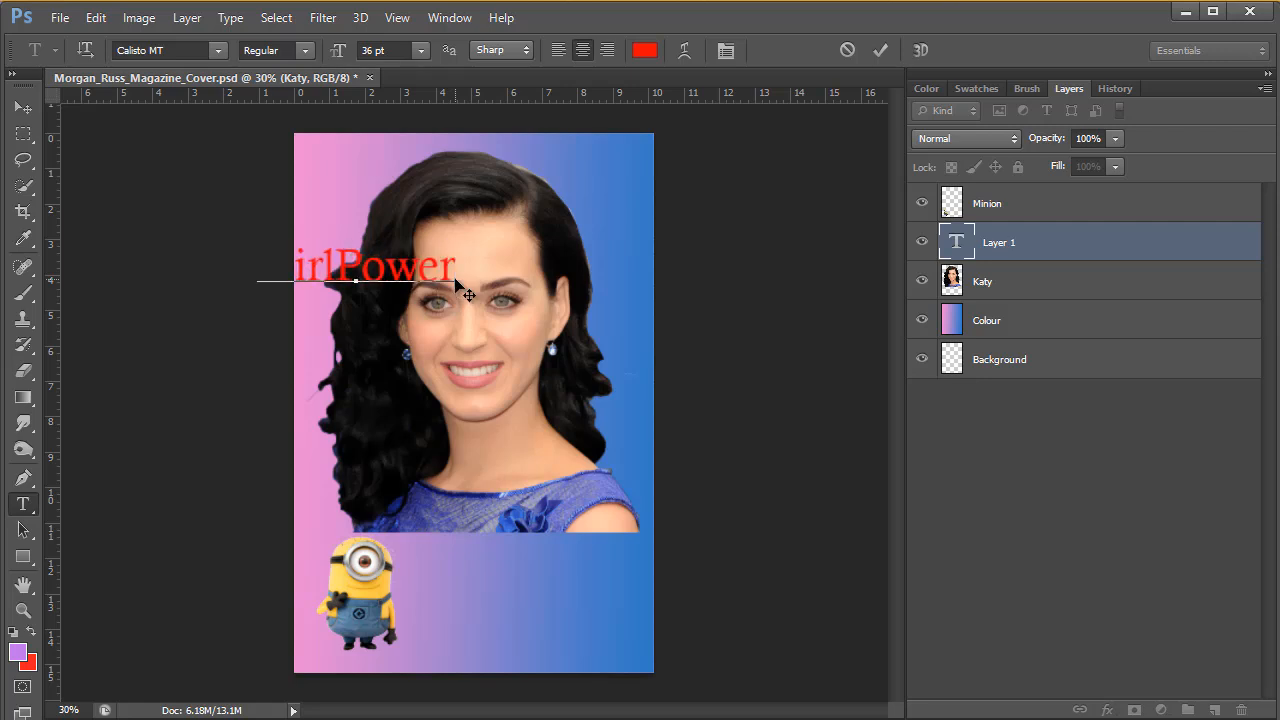
# - Move the GirlPower text over the hair at the top of the portrait and place its layer above the Minion layer
pyautogui.click(24, 109)
pyautogui.moveTo(396, 272); pyautogui.dragTo(511, 211)
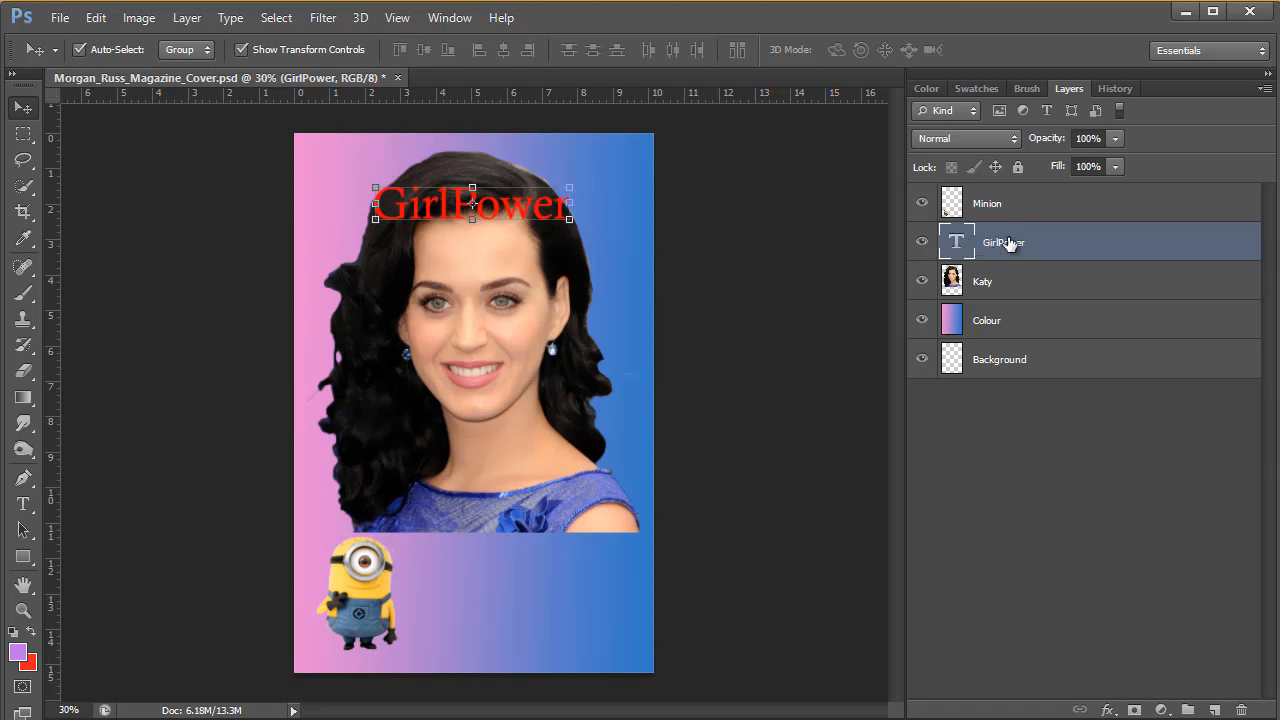
pyautogui.moveTo(1017, 243); pyautogui.dragTo(1020, 205)
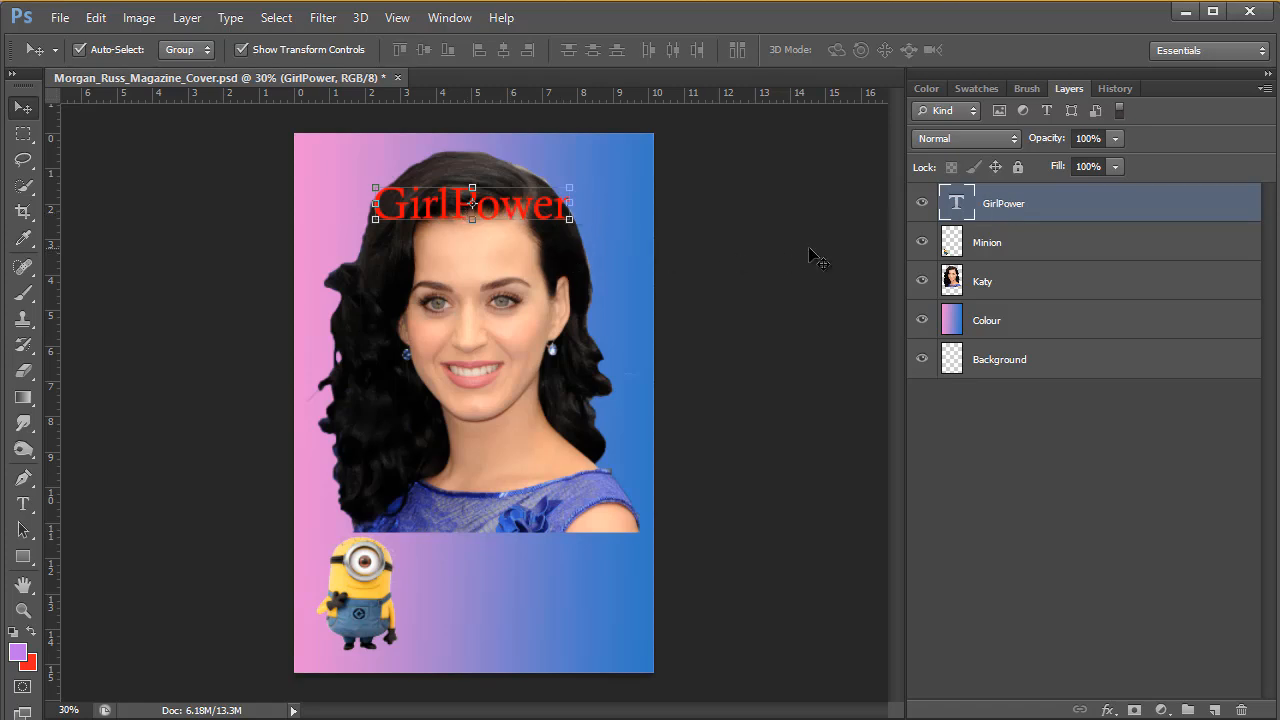
# - Hide and show the GirlPower layer to check which part of the cover it holds
pyautogui.click(922, 204)
pyautogui.click(922, 204)
pyautogui.click(922, 204)
pyautogui.click(922, 204)
# - Select all the GirlPower text and change its colour to bright magenta, fb04fe
pyautogui.click(24, 505)
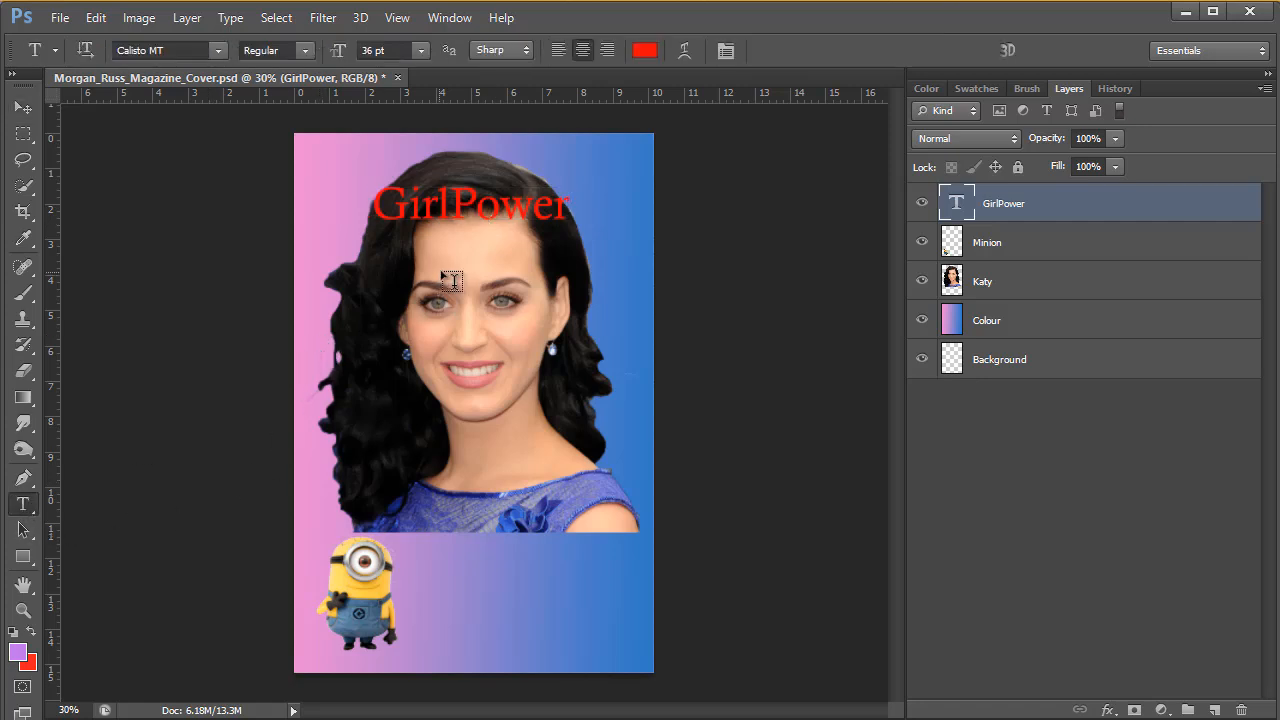
pyautogui.moveTo(377, 200); pyautogui.dragTo(585, 248)
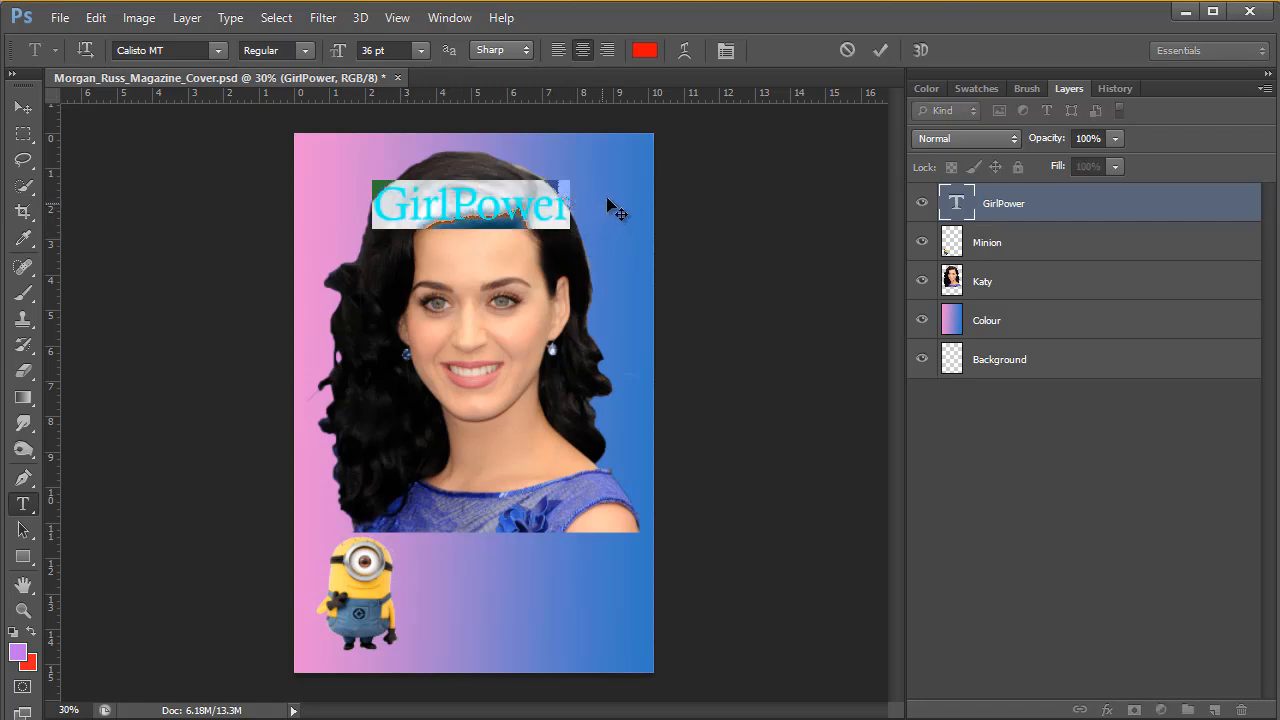
pyautogui.click(645, 54)
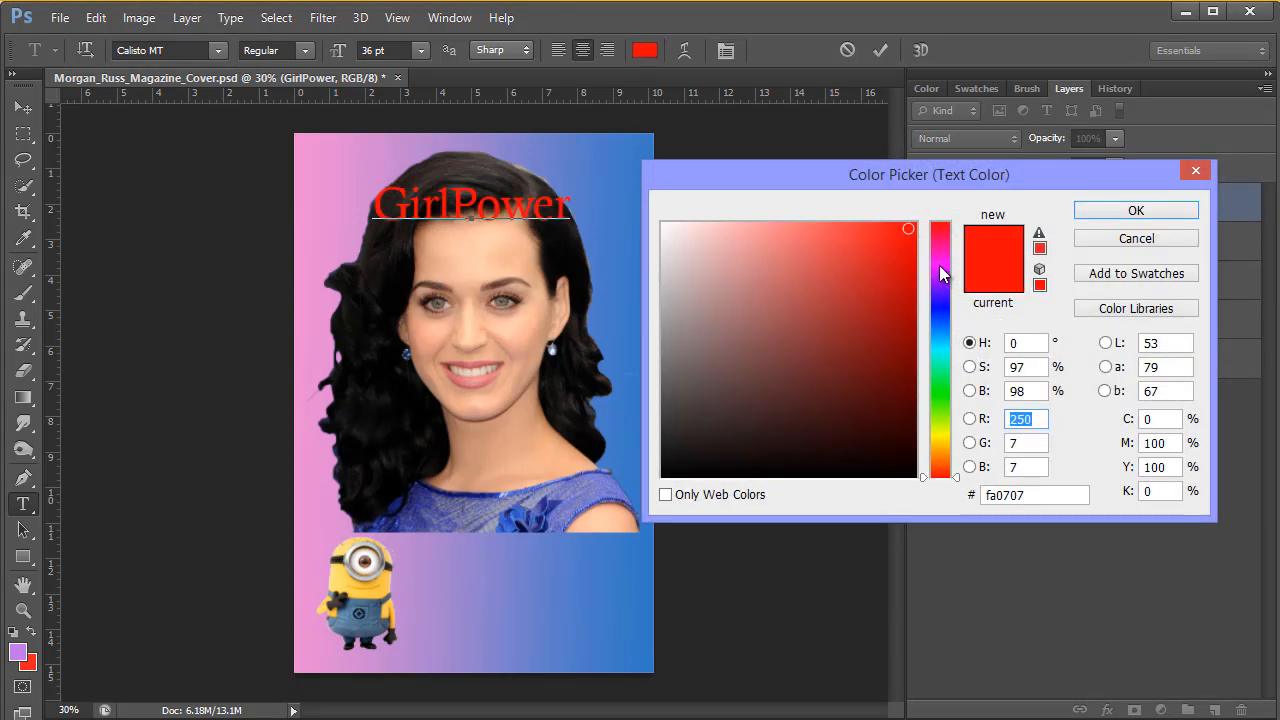
pyautogui.click(940, 266)
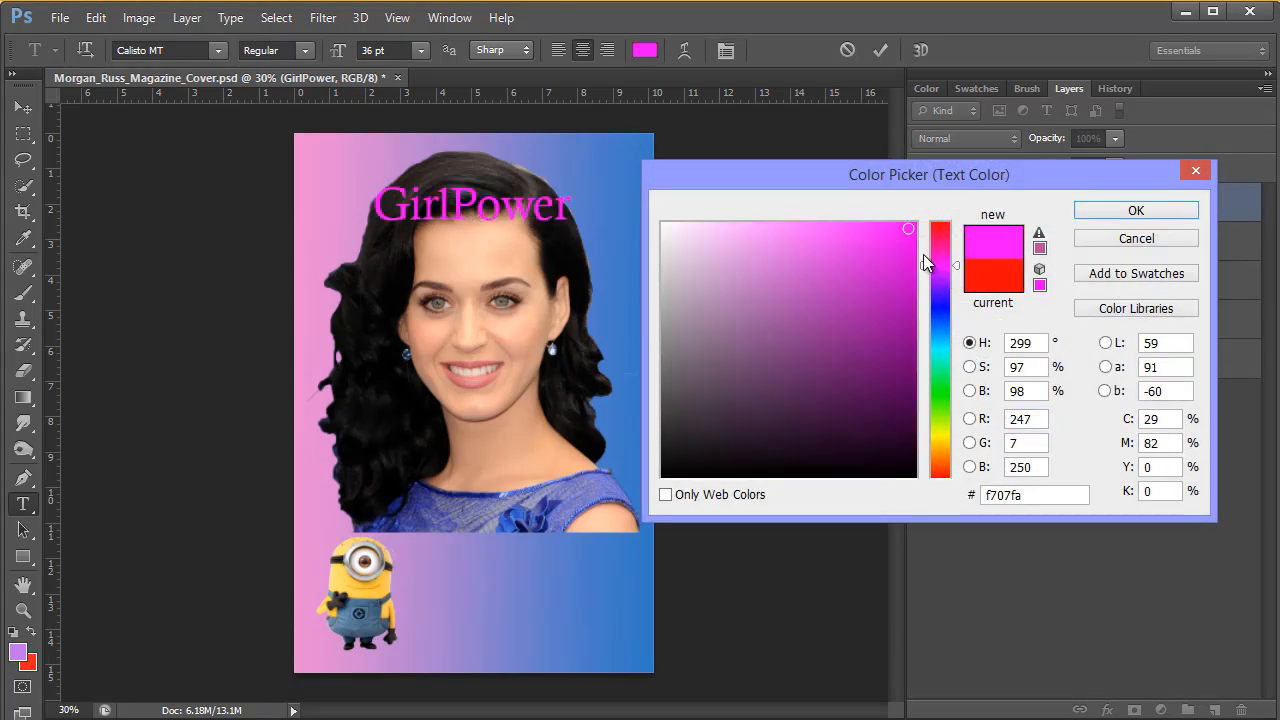
pyautogui.click(916, 223)
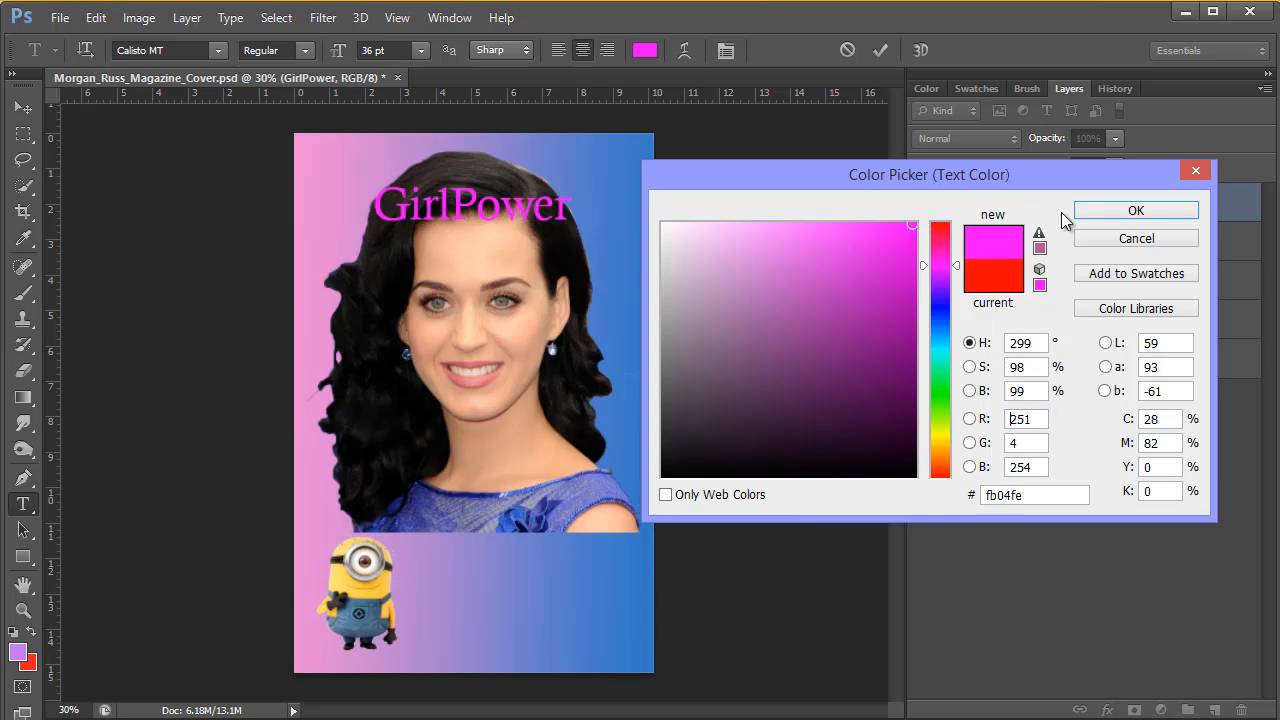
pyautogui.click(1103, 210)
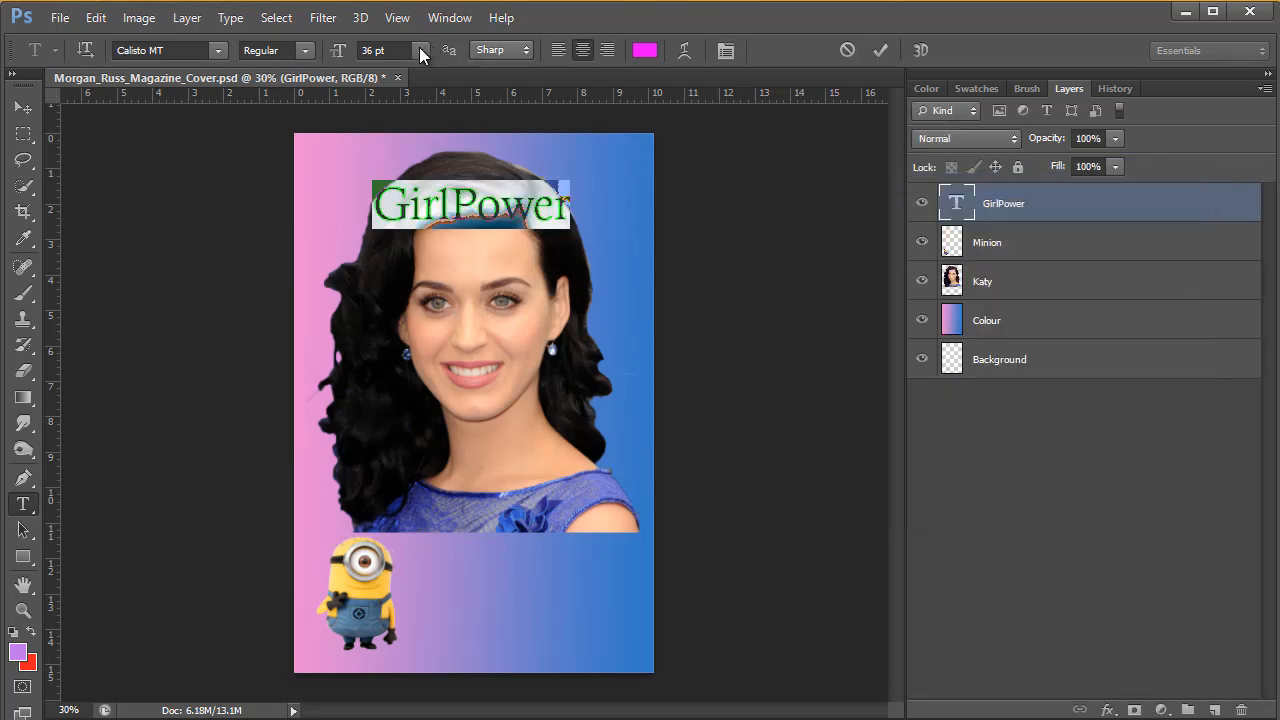
# - Set the GirlPower text size to 48 pt and commit the text edit
pyautogui.click(420, 50)
pyautogui.click(404, 344)
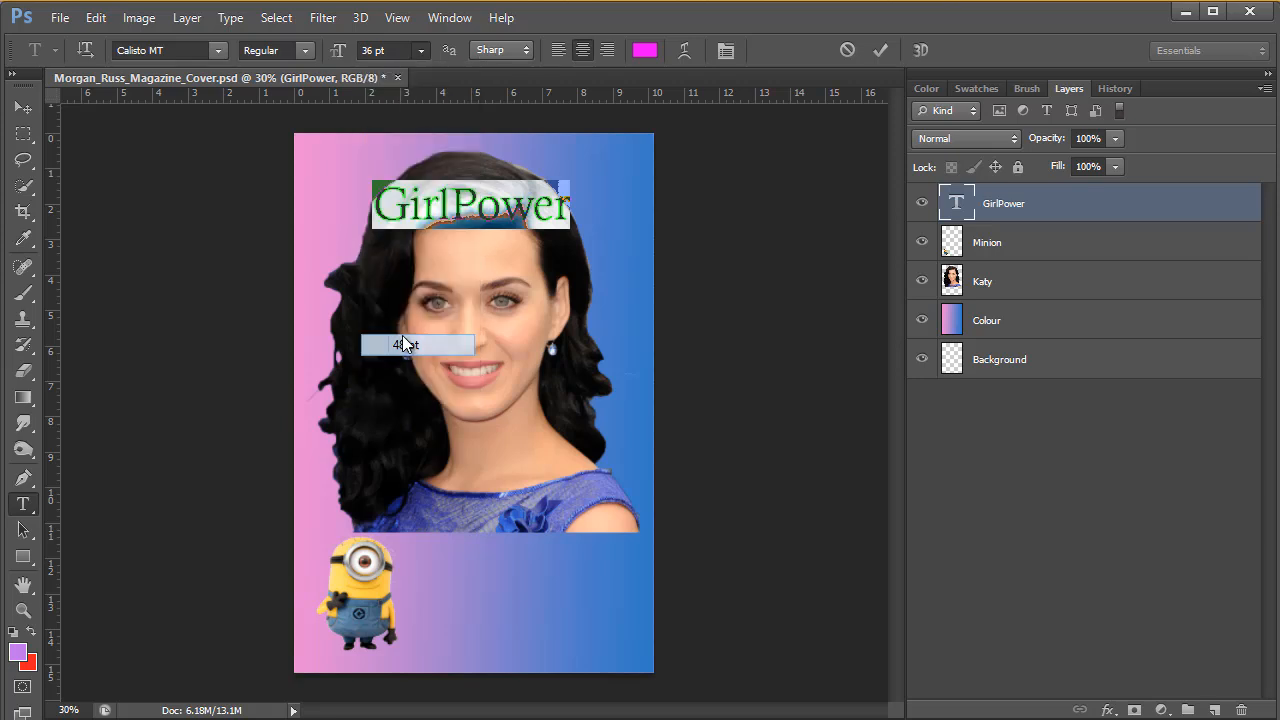
pyautogui.click(880, 50)
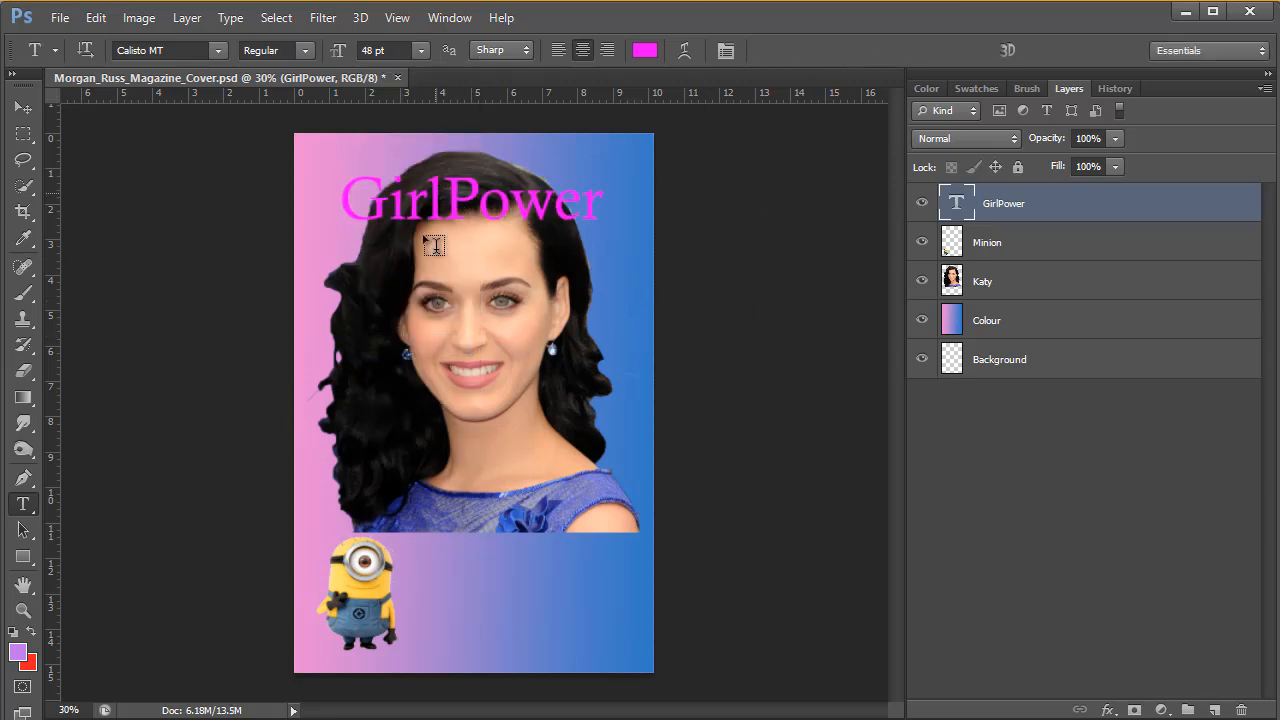
# - Scale the GirlPower title to about 111% and position it near the cover's top edge
pyautogui.click(24, 107)
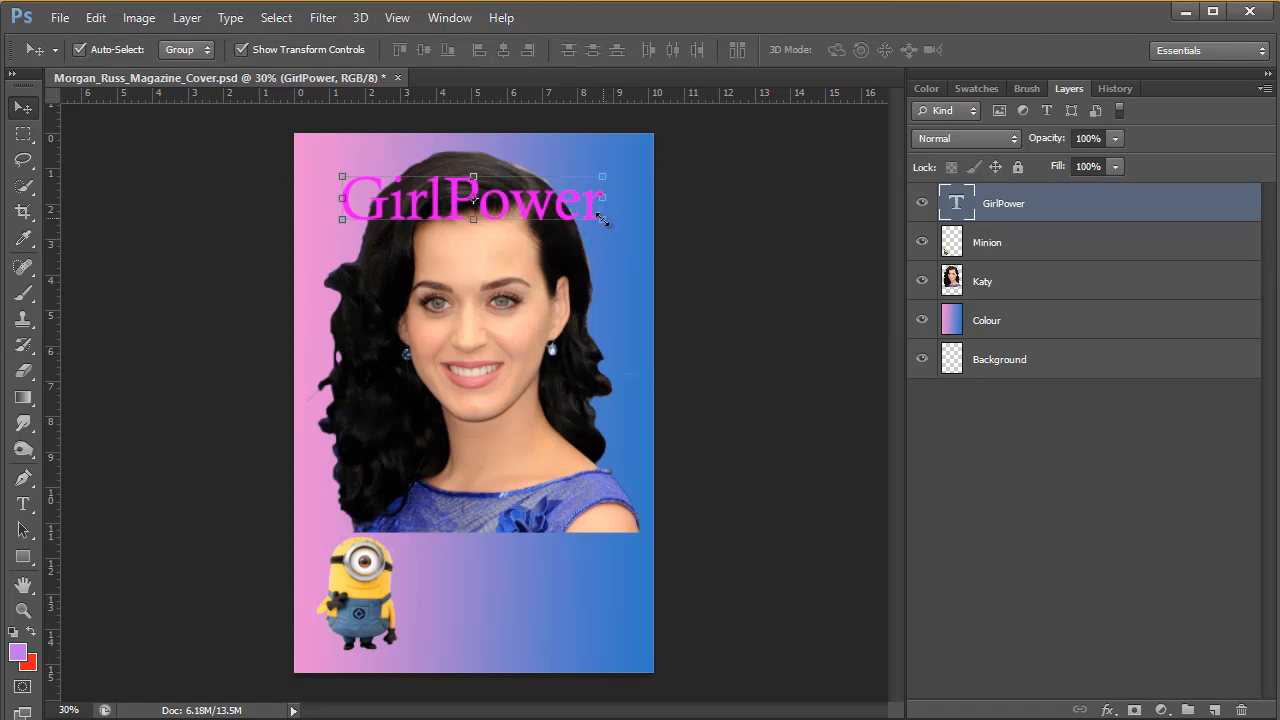
pyautogui.moveTo(601, 218); pyautogui.dragTo(555, 197)
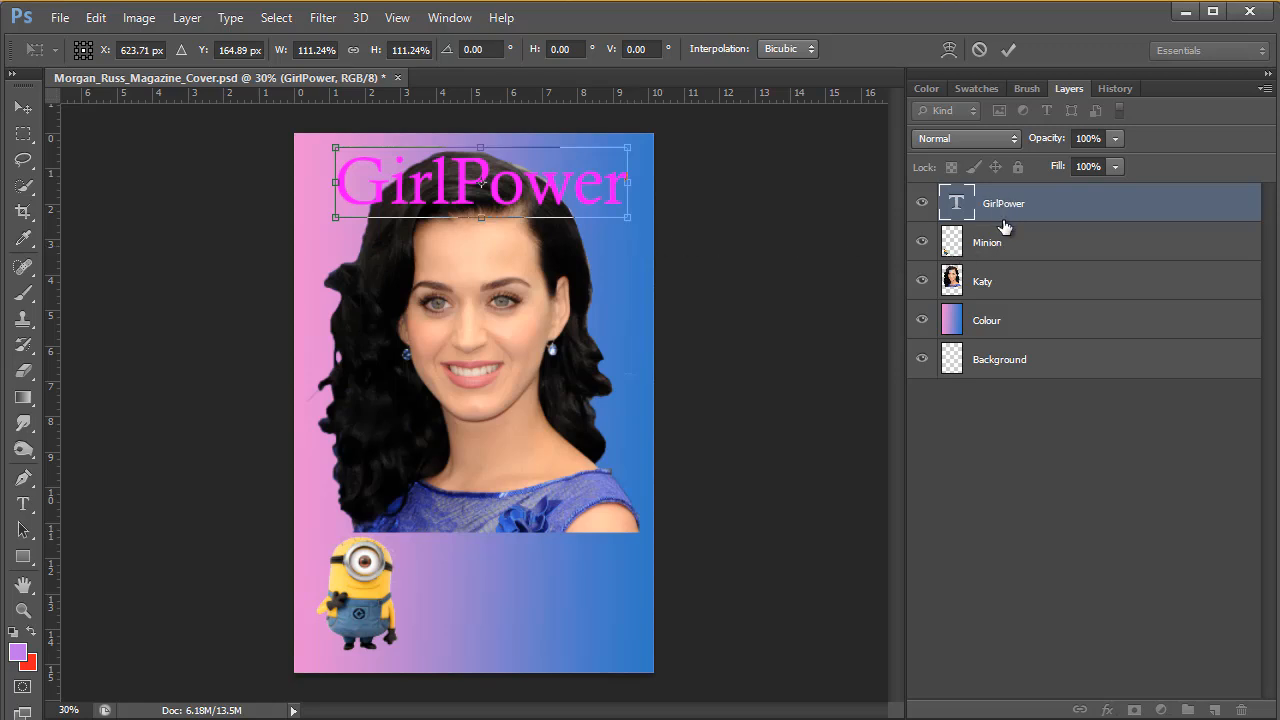
pyautogui.click(1010, 48)
pyautogui.moveTo(1016, 201)
pyautogui.mouseDown()
pyautogui.moveTo(993, 290)
pyautogui.moveTo(997, 206)
pyautogui.mouseUp()
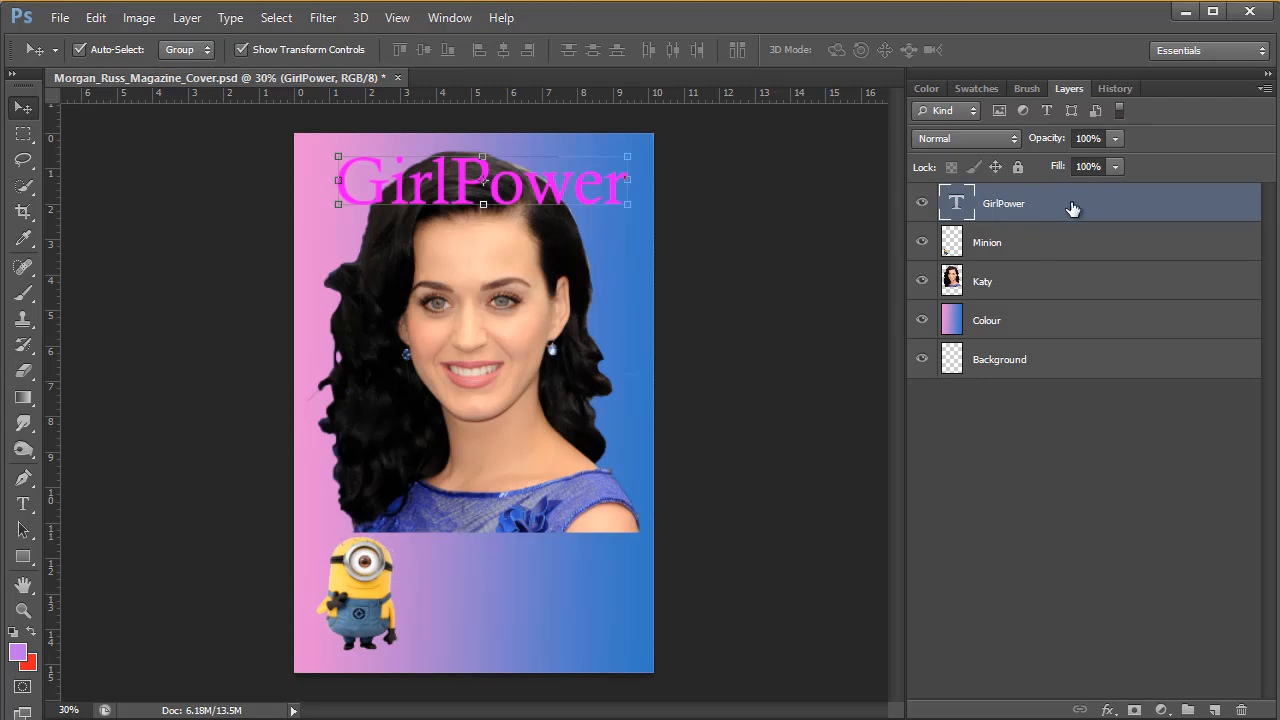
# - Add a Stroke effect with a size of 13 px, positioned outside, to the GirlPower layer
pyautogui.doubleClick(1184, 203)
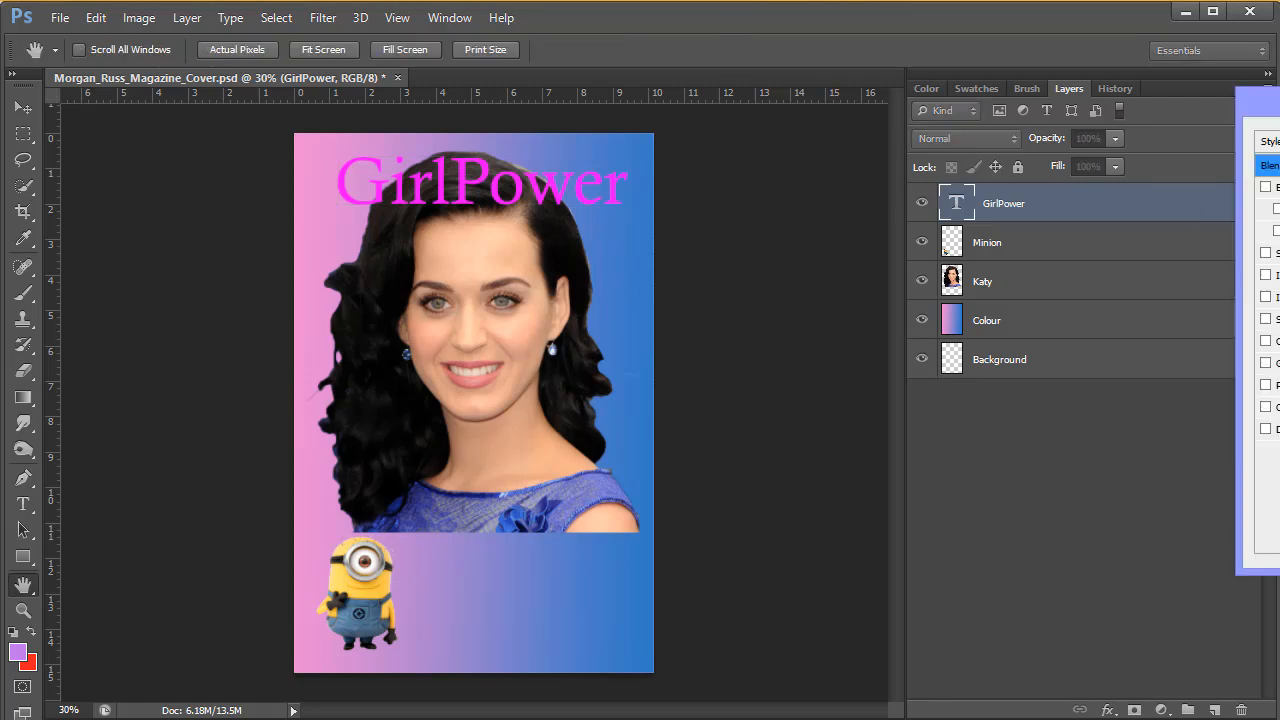
pyautogui.moveTo(1268, 100); pyautogui.dragTo(682, 174)
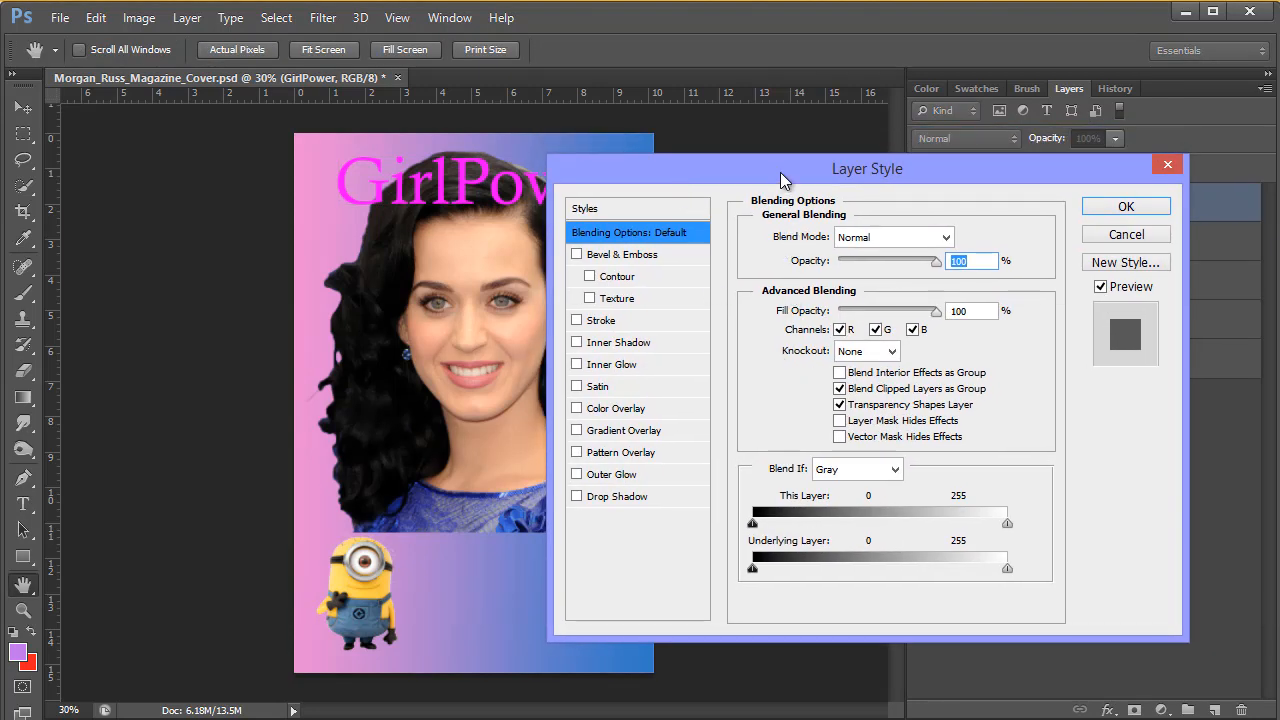
pyautogui.moveTo(778, 173); pyautogui.dragTo(849, 169)
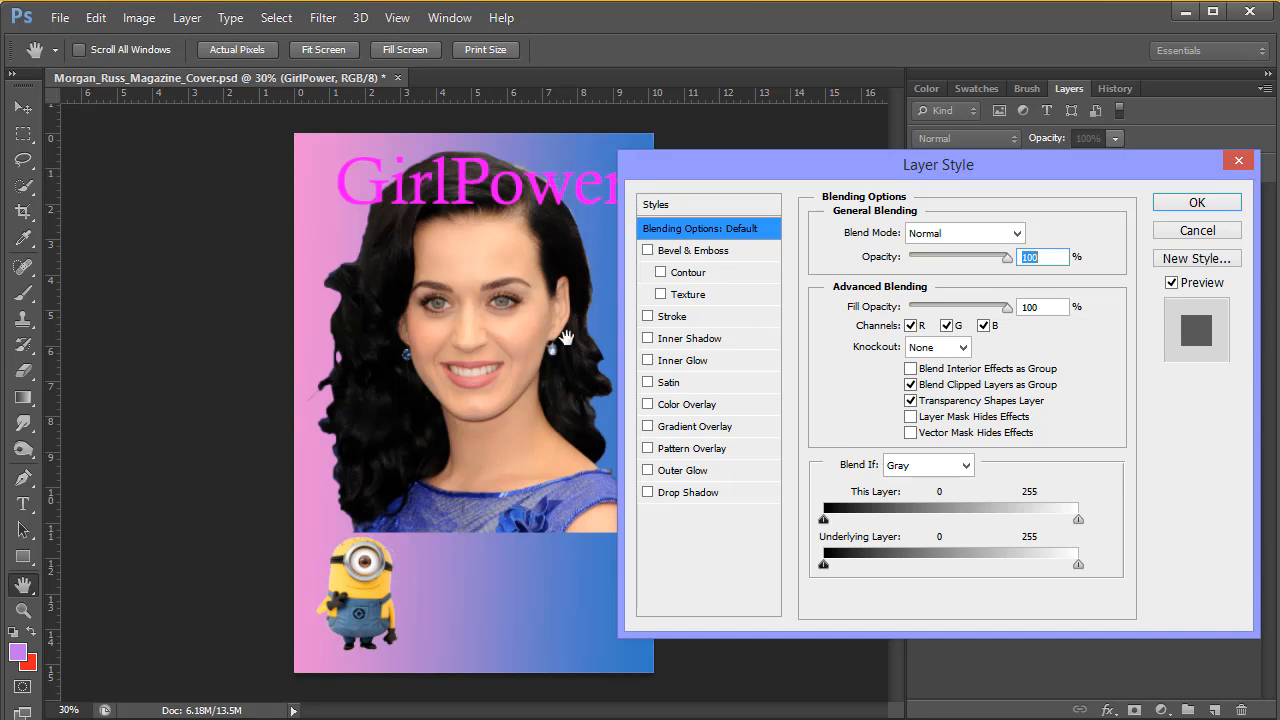
pyautogui.click(649, 317)
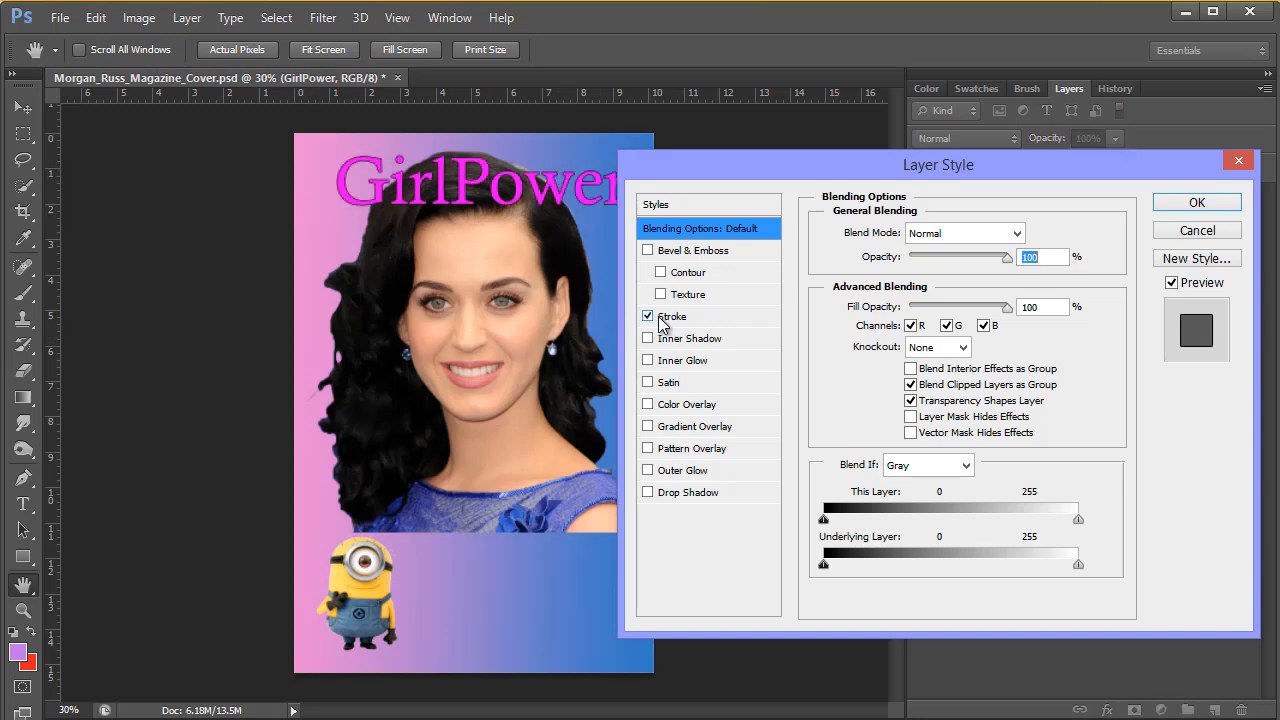
pyautogui.click(674, 318)
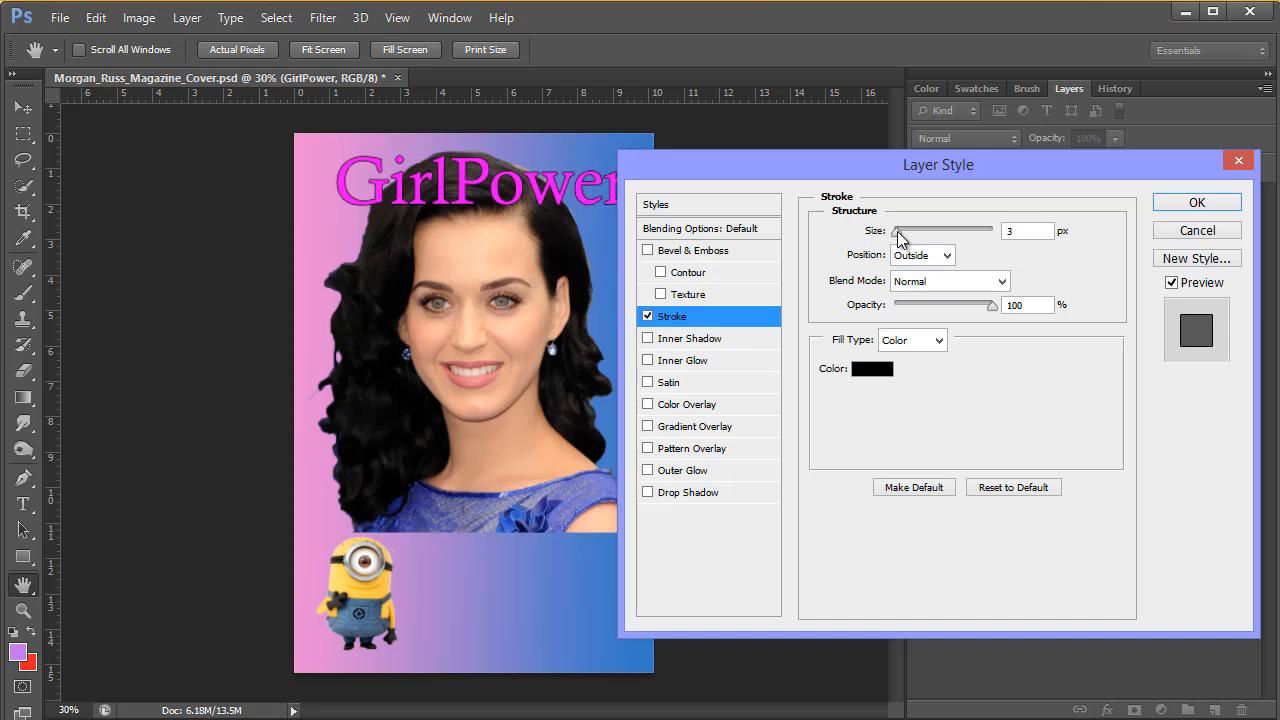
pyautogui.moveTo(898, 236); pyautogui.dragTo(904, 238)
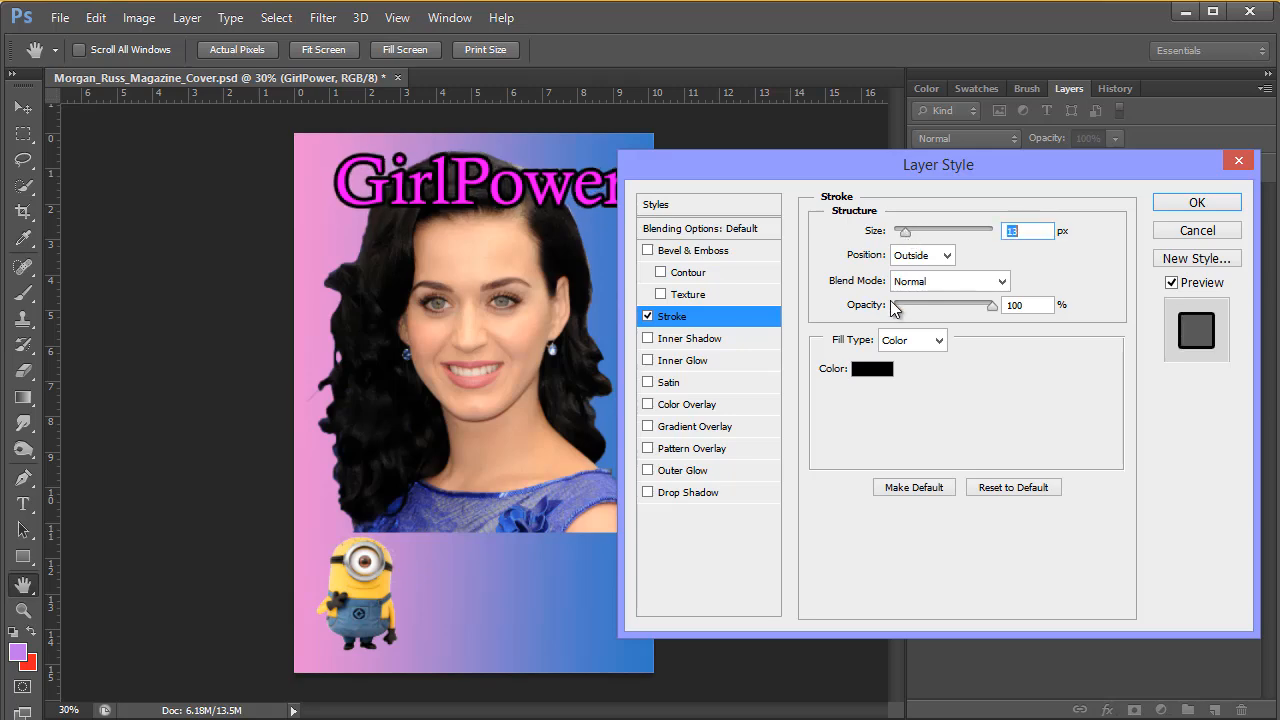
# - Change the title's stroke colour to yellow, f5fe09
pyautogui.click(873, 369)
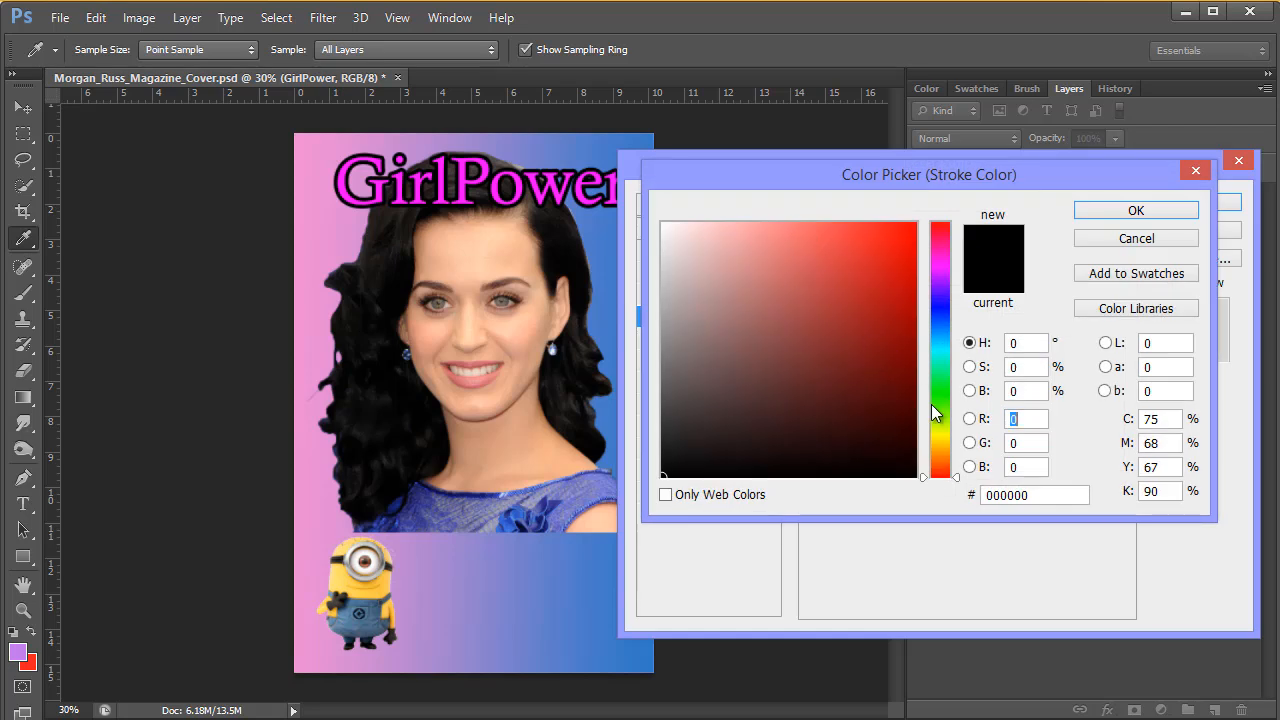
pyautogui.click(940, 433)
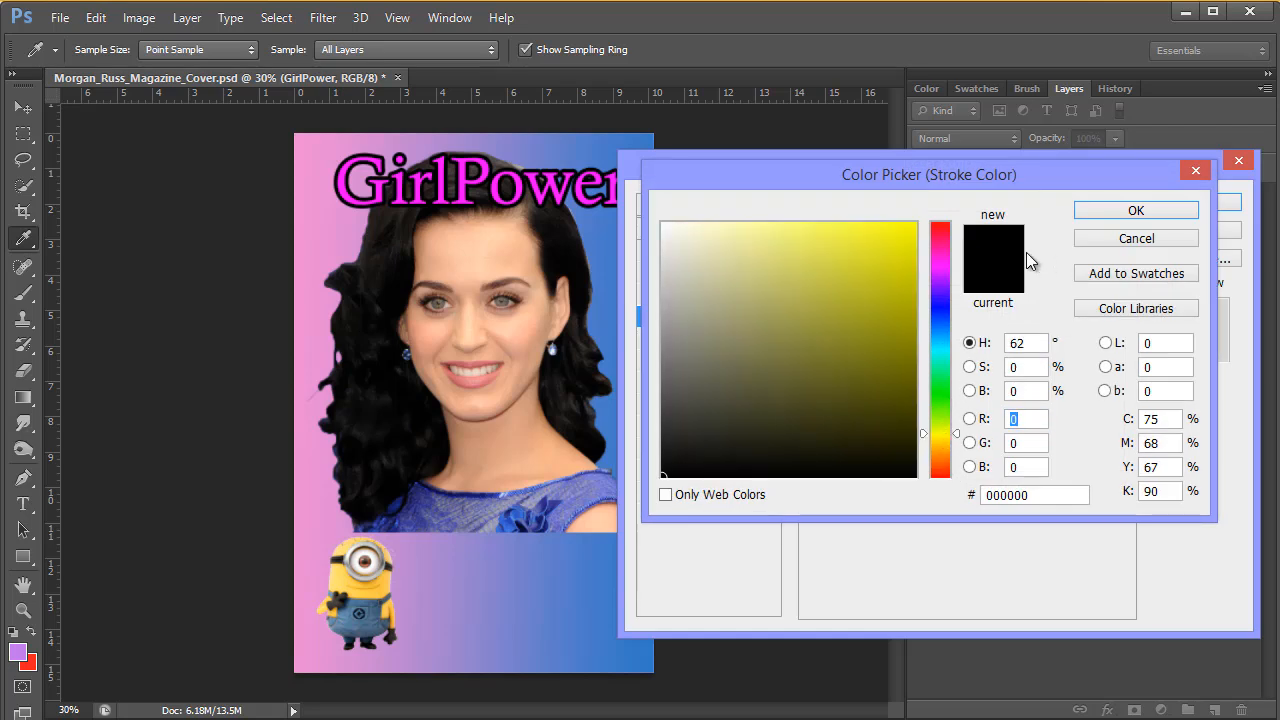
pyautogui.click(907, 224)
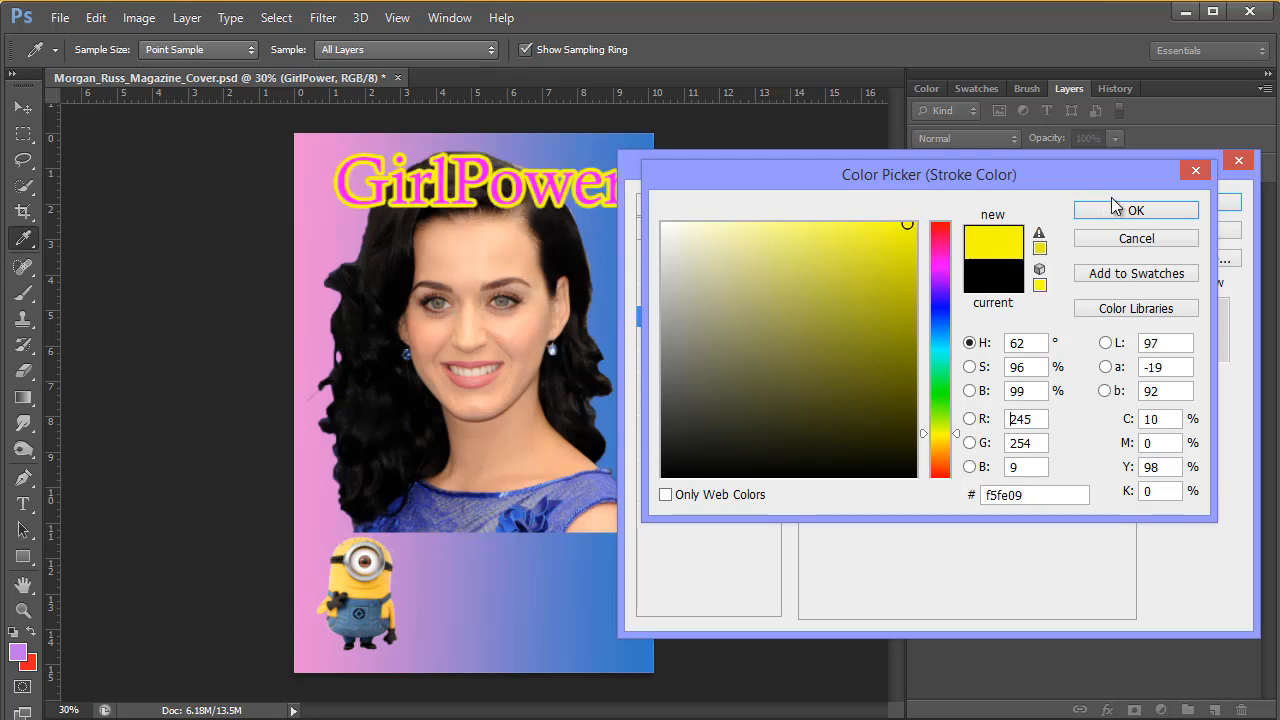
pyautogui.click(1113, 207)
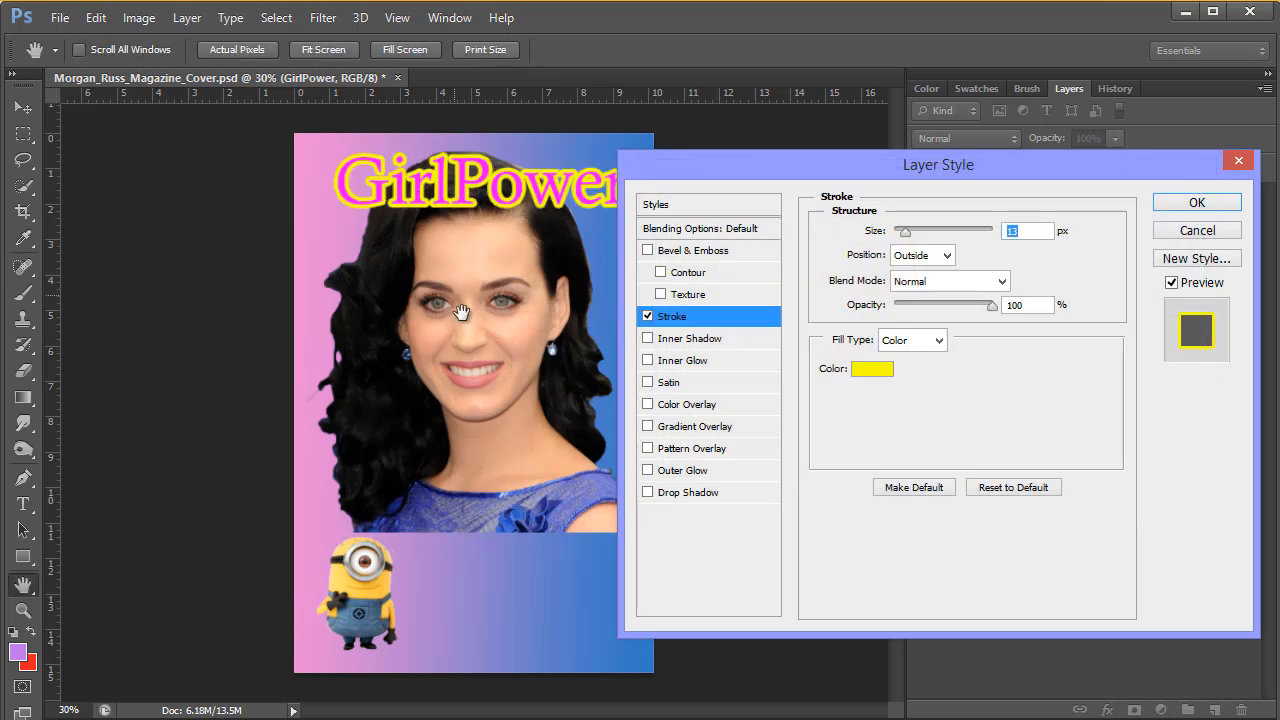
# - Add Bevel & Emboss with Contour on and Texture off to the GirlPower title, apply the layer style and inspect the lettering up close
pyautogui.click(647, 250)
pyautogui.click(666, 251)
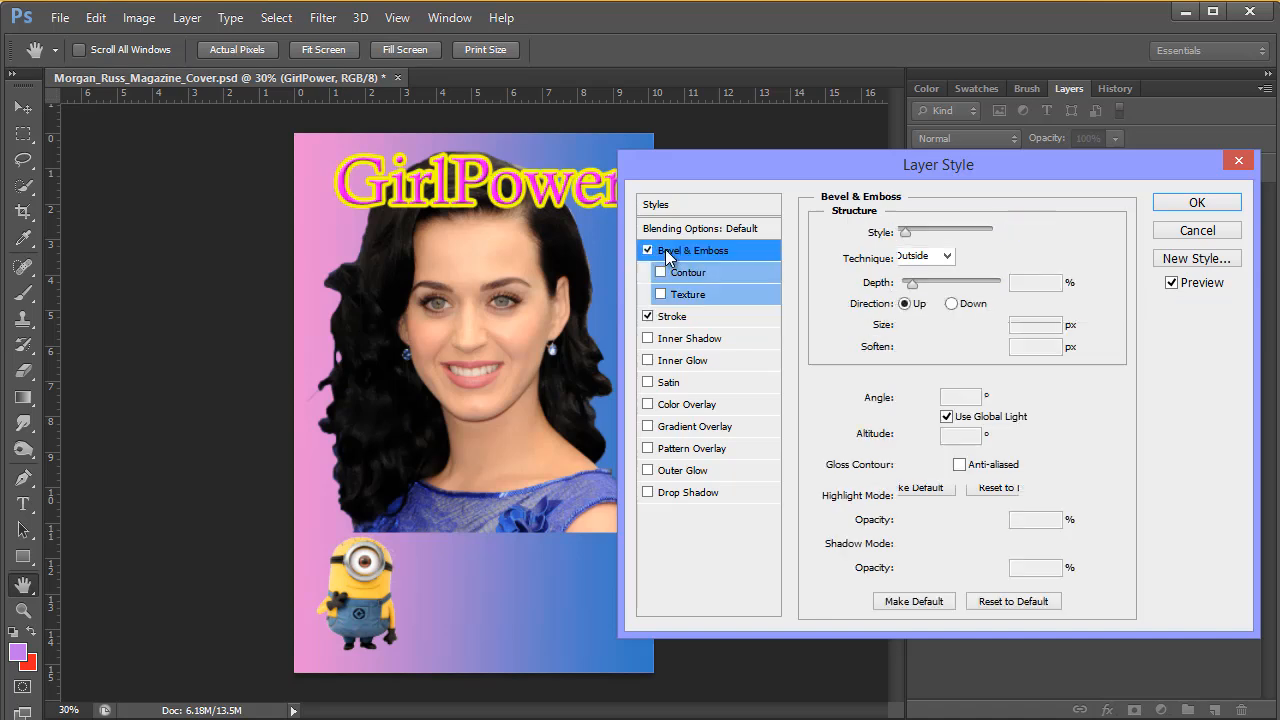
pyautogui.click(660, 272)
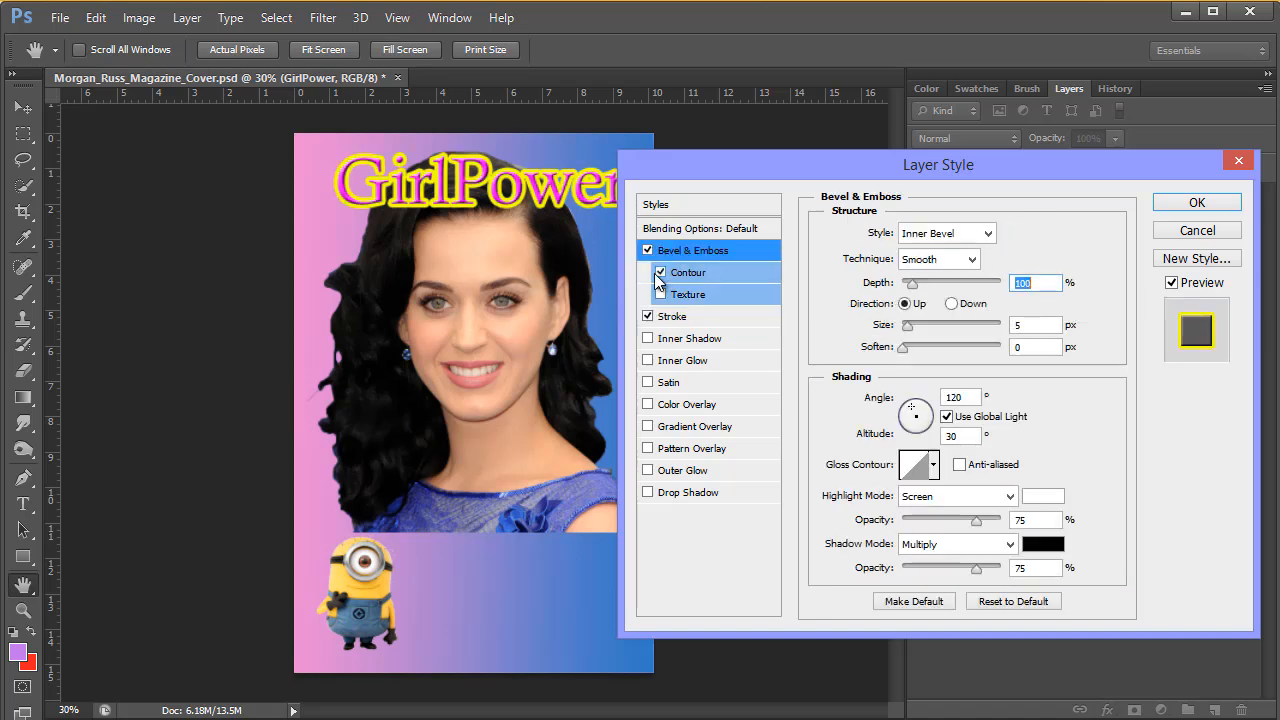
pyautogui.click(660, 294)
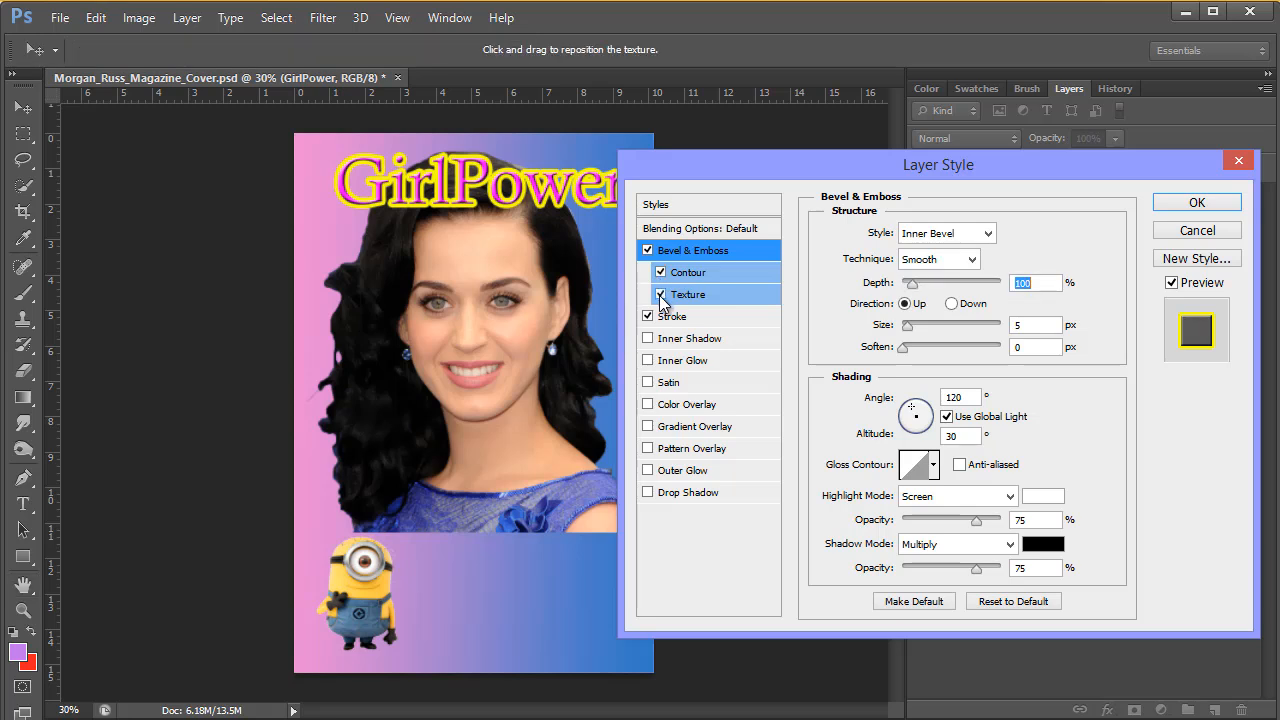
pyautogui.click(660, 295)
pyautogui.click(660, 272)
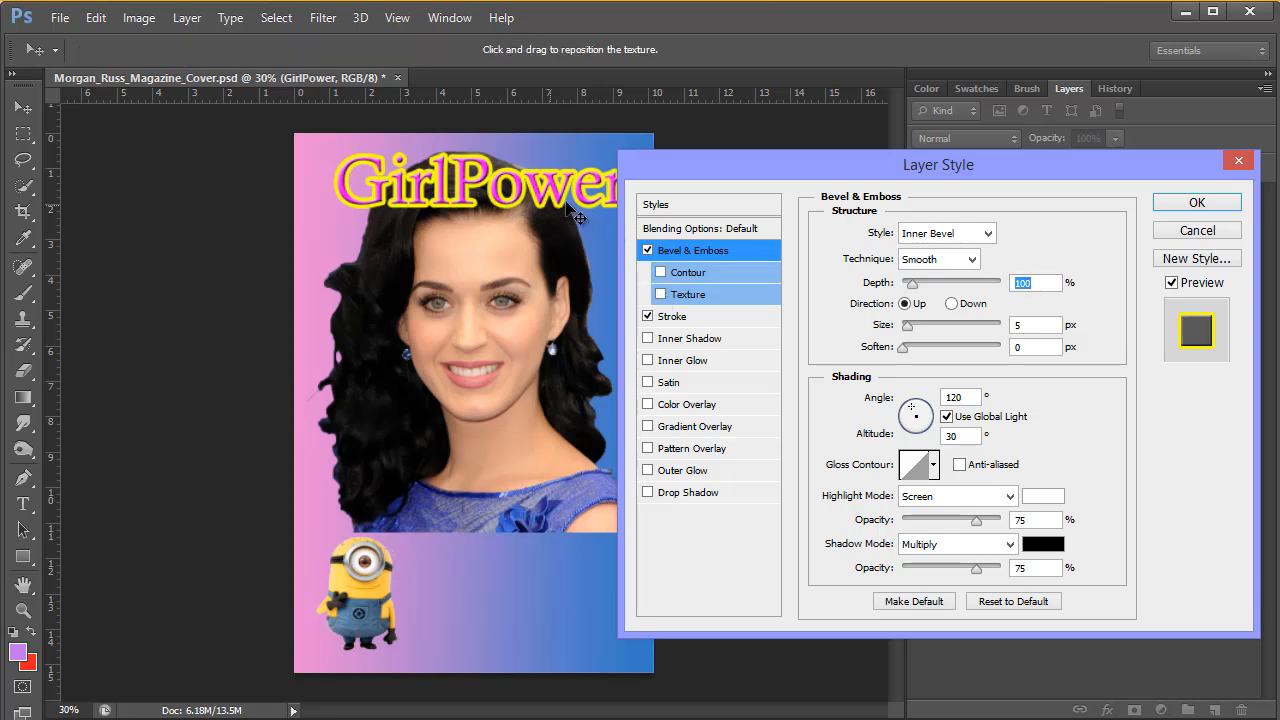
pyautogui.click(659, 272)
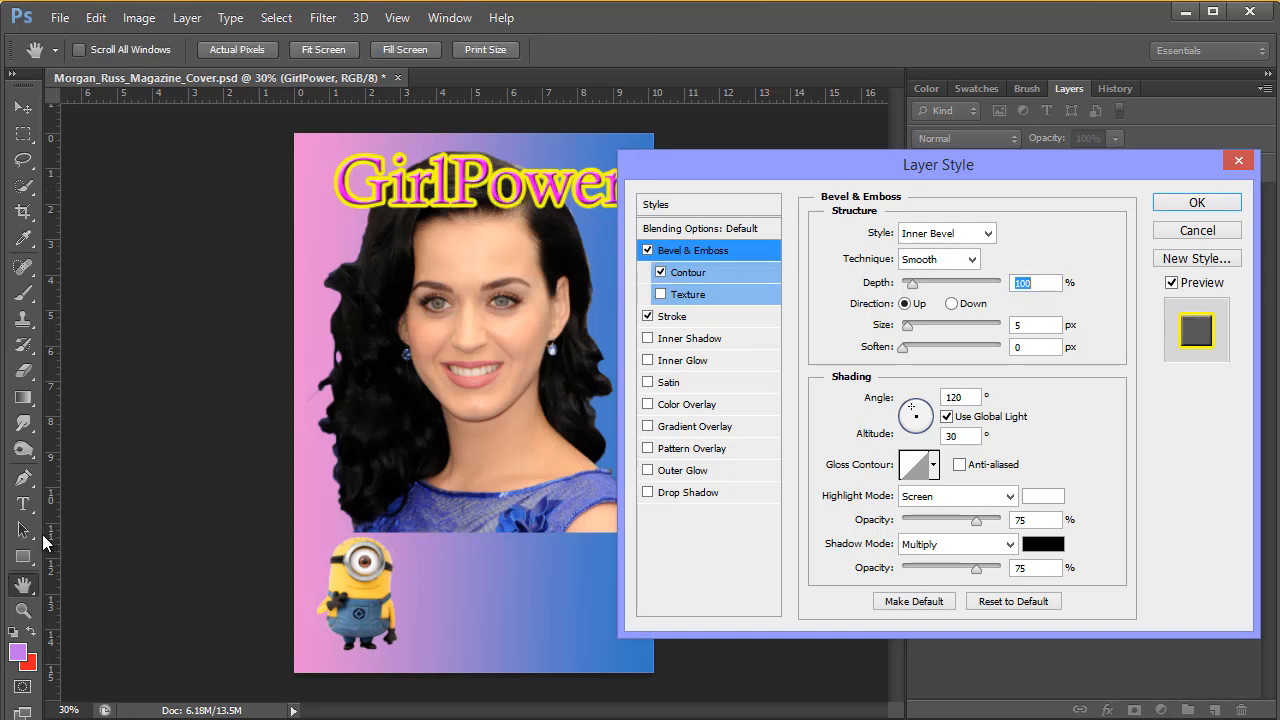
pyautogui.click(1196, 203)
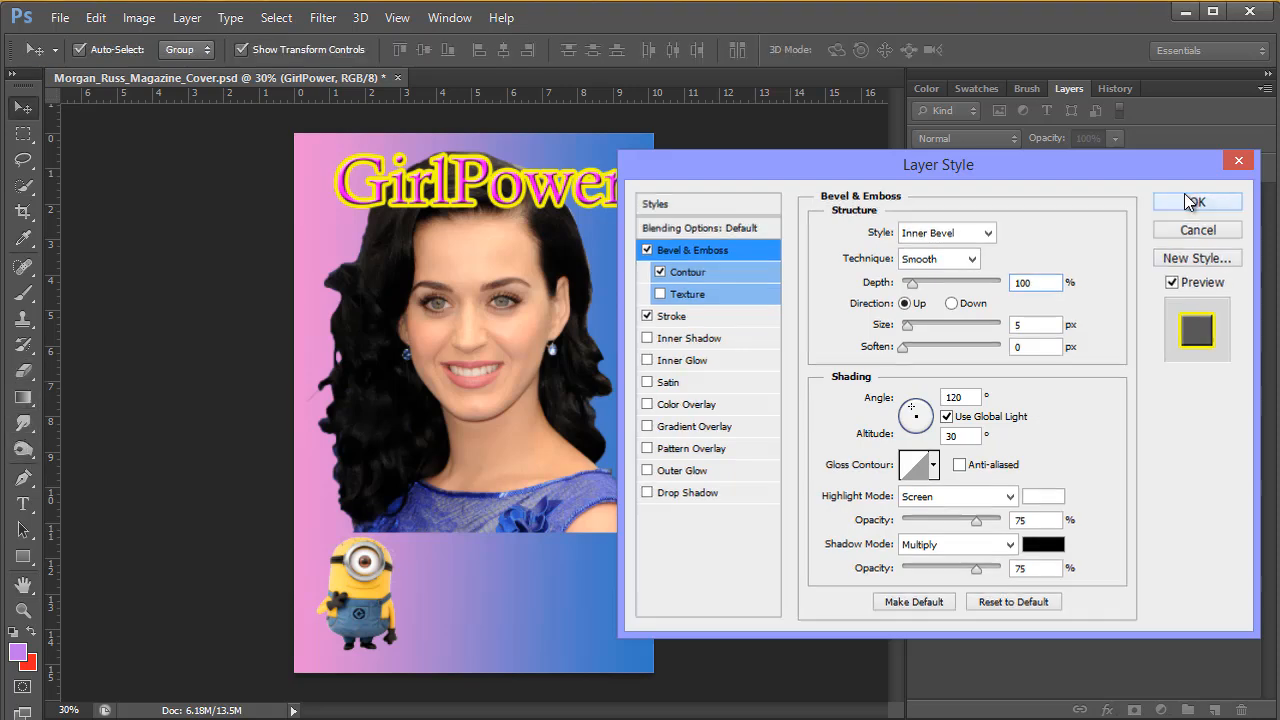
pyautogui.click(23, 610)
pyautogui.click(462, 188)
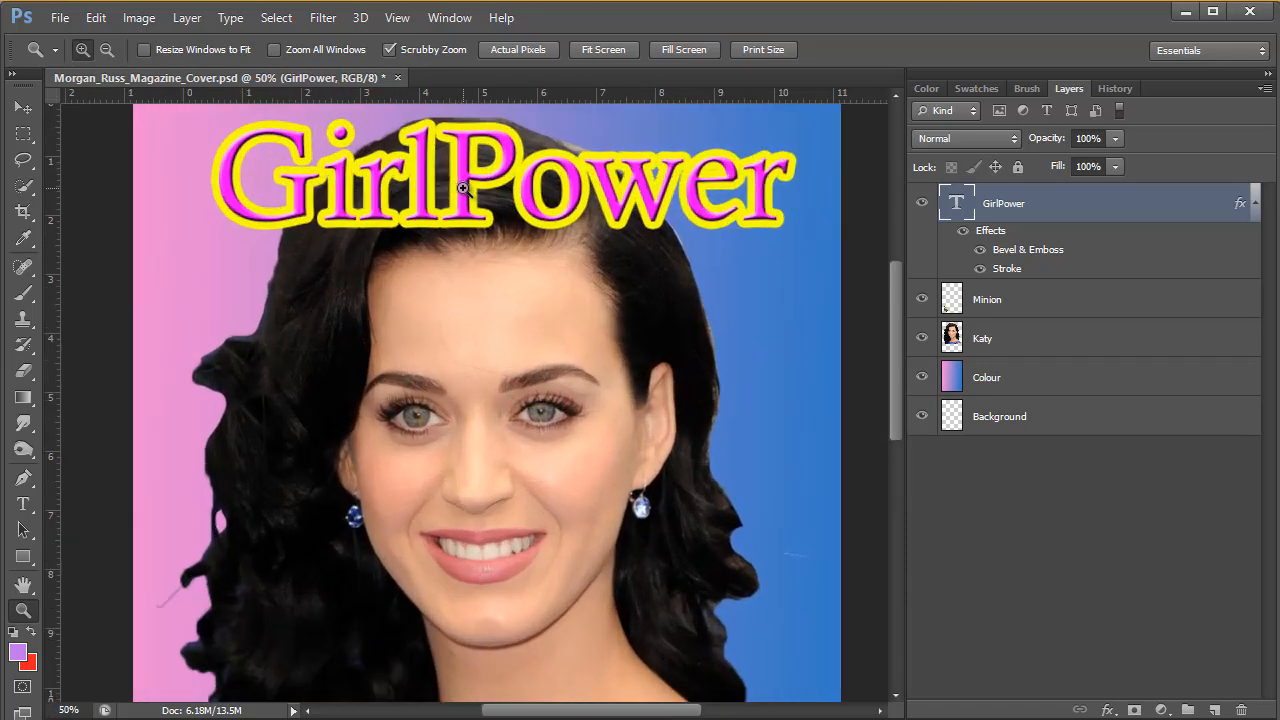
# - Reopen the GirlPower layer style and compare the bevelled lettering with Contour off and on, leaving Contour enabled
pyautogui.click(462, 188)
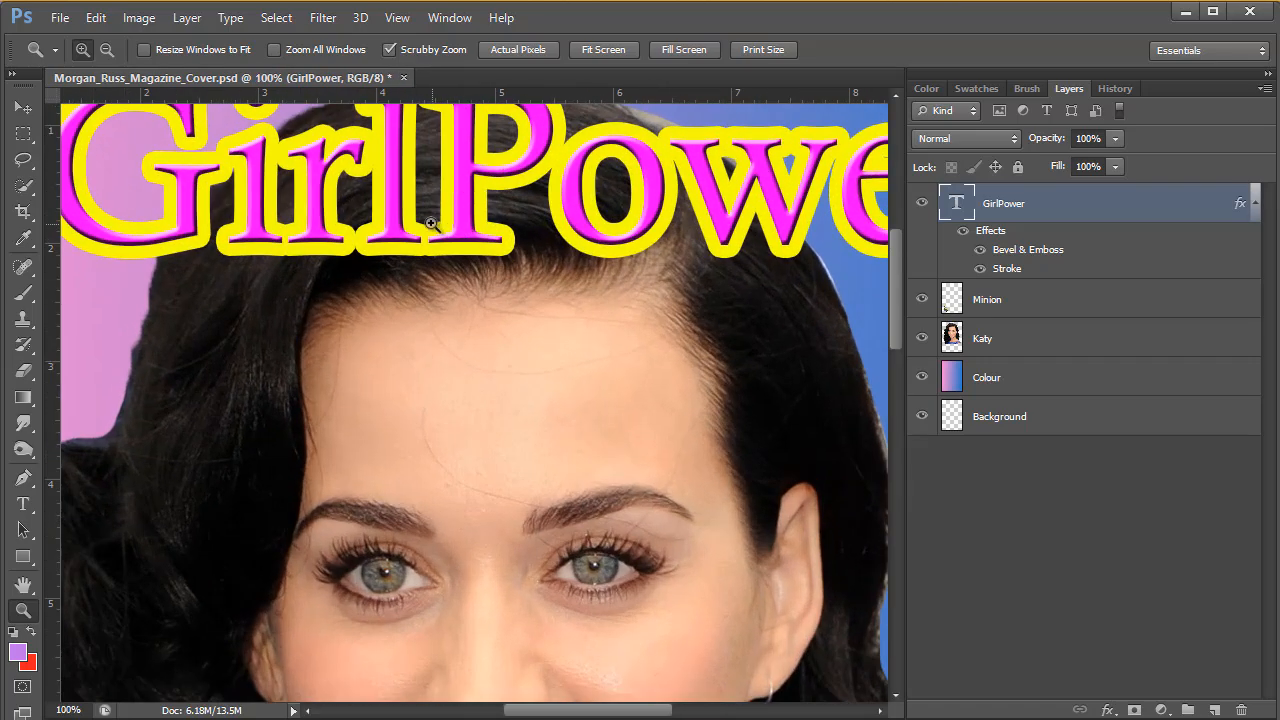
pyautogui.moveTo(421, 212); pyautogui.dragTo(457, 329)
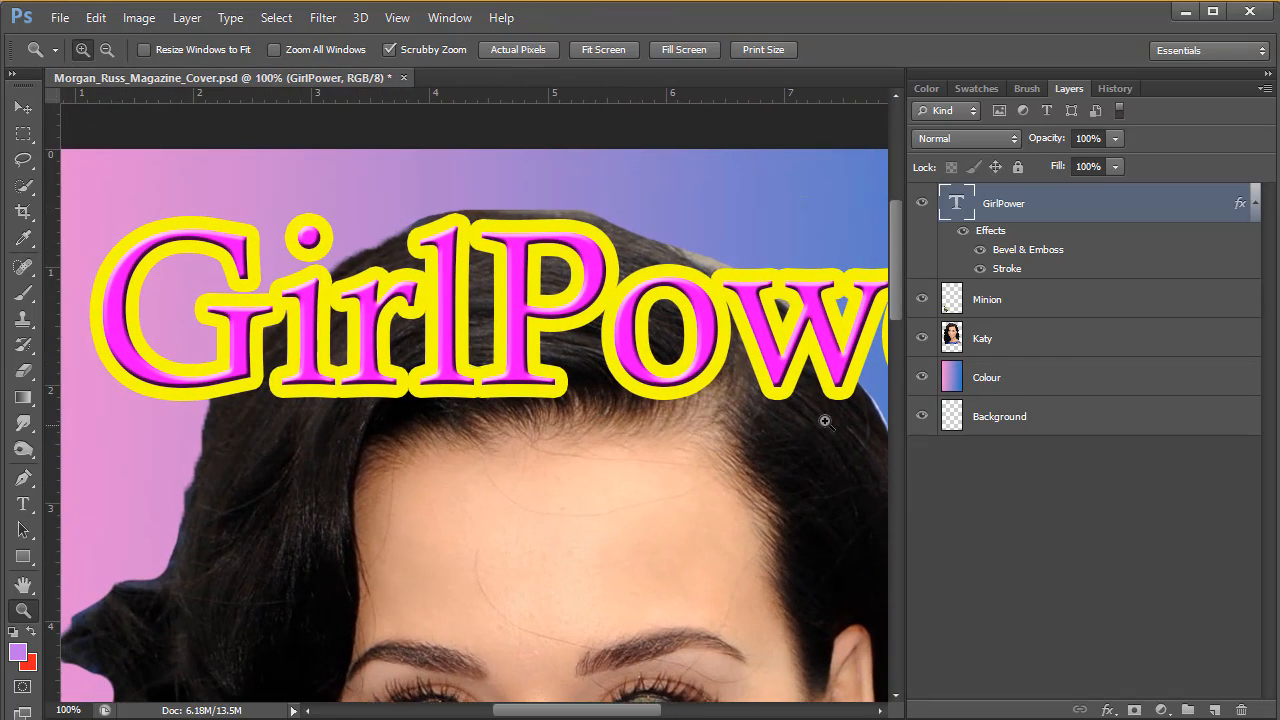
pyautogui.doubleClick(1241, 204)
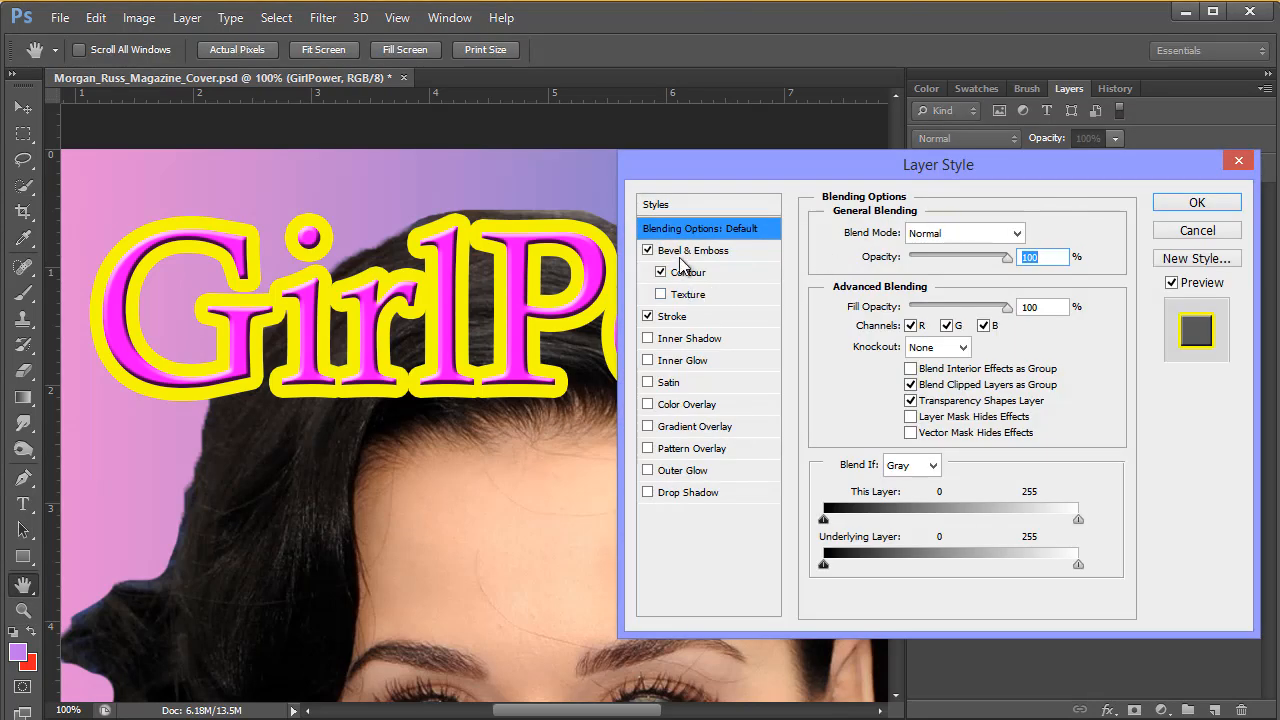
pyautogui.click(662, 274)
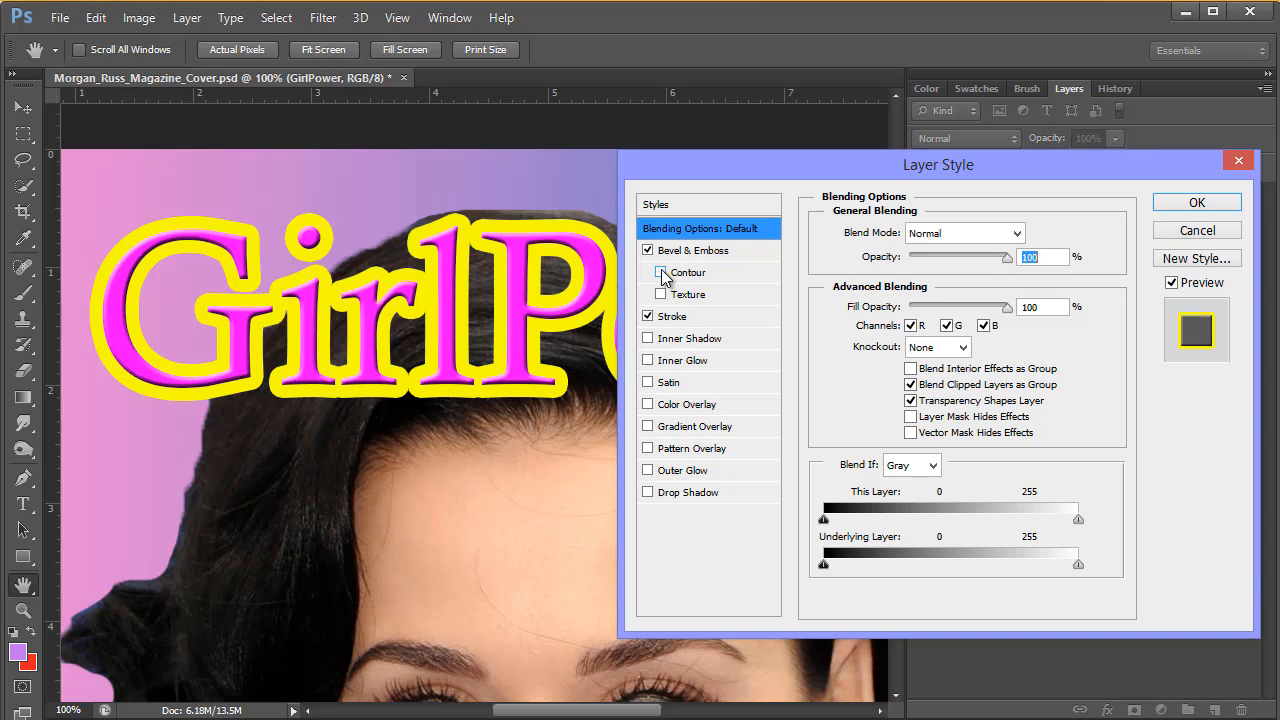
pyautogui.click(662, 274)
pyautogui.click(662, 274)
pyautogui.click(662, 274)
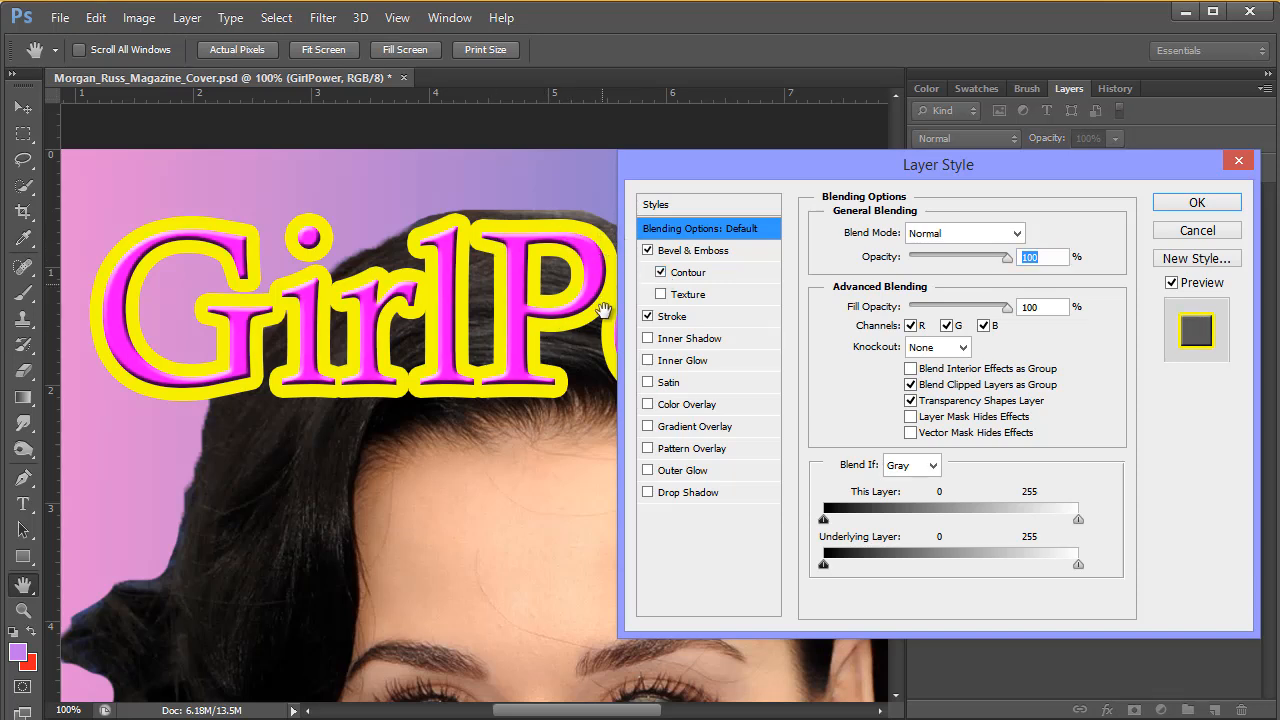
# - Enable Texture for the GirlPower title's bevel and set the texture scale to 81%
pyautogui.click(661, 296)
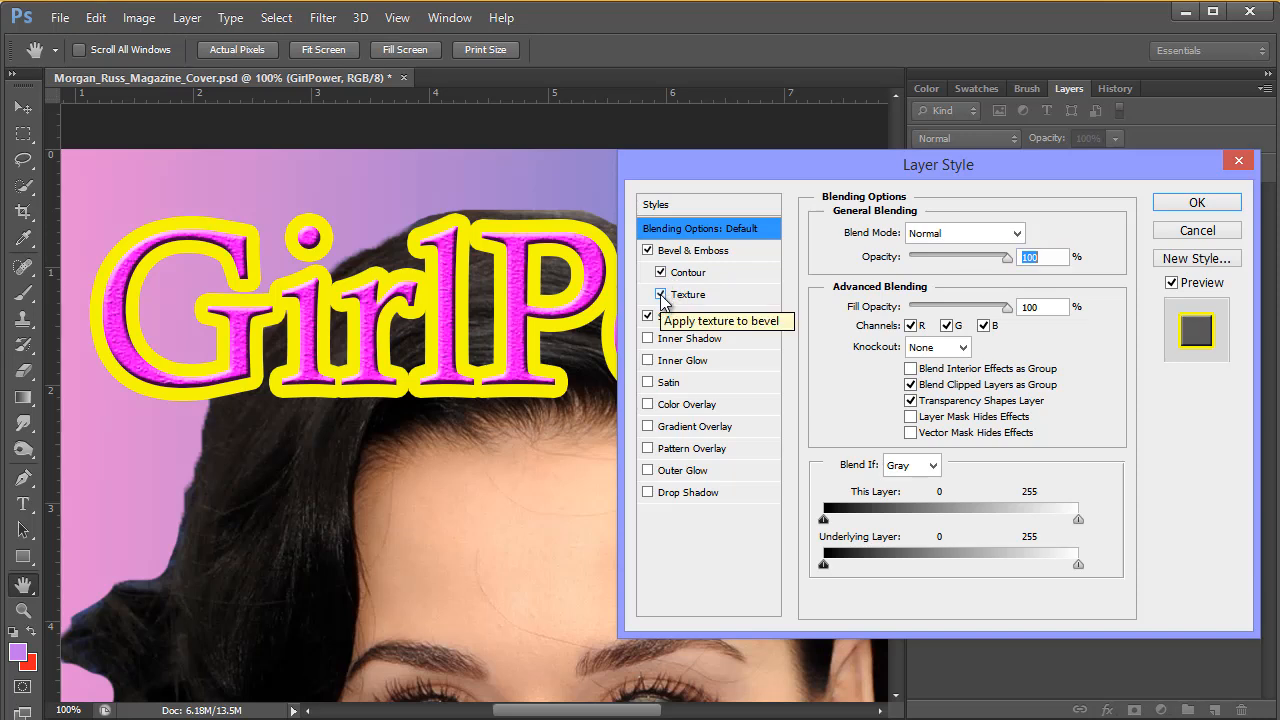
pyautogui.click(706, 274)
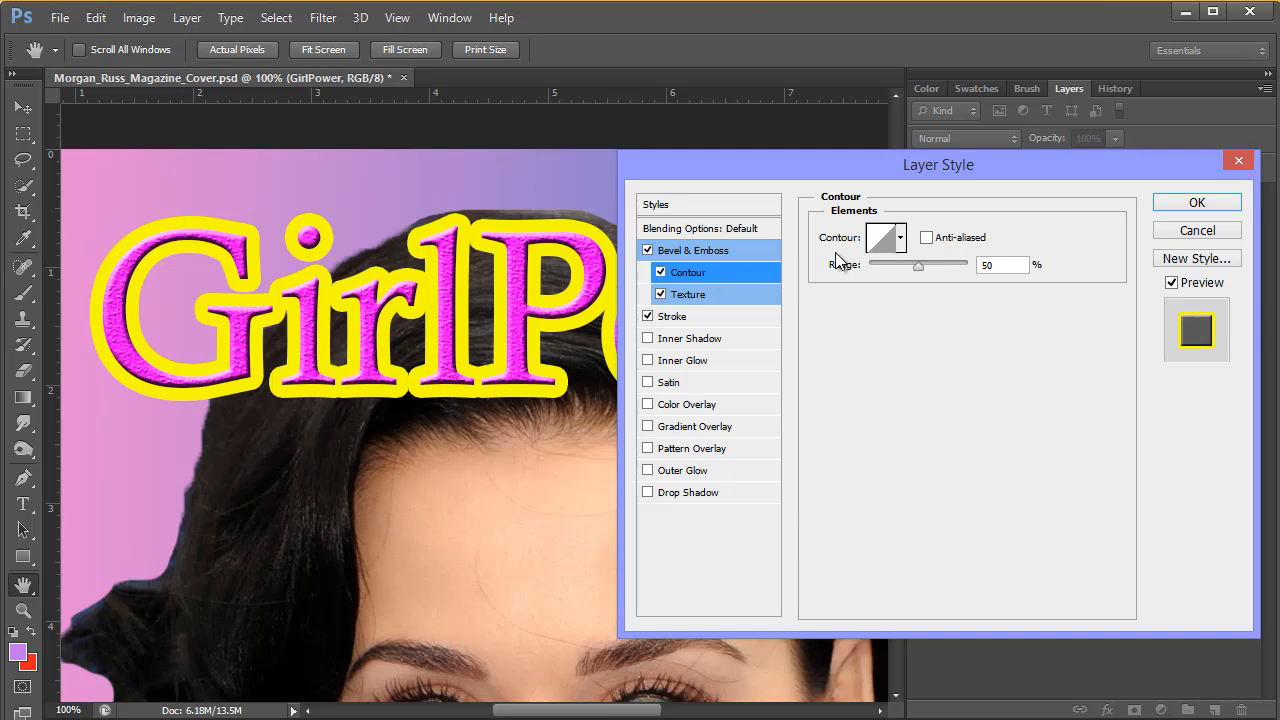
pyautogui.click(696, 296)
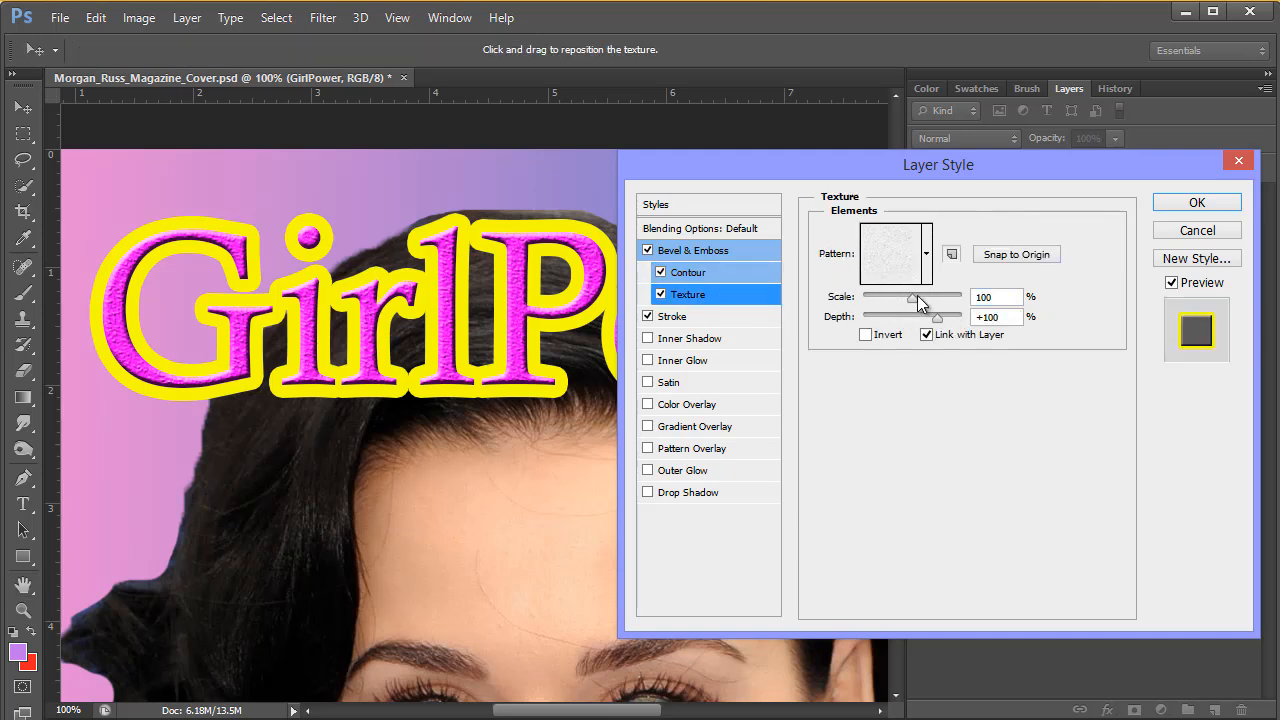
pyautogui.moveTo(918, 302)
pyautogui.mouseDown()
pyautogui.moveTo(900, 295)
pyautogui.moveTo(929, 302)
pyautogui.moveTo(903, 297)
pyautogui.mouseUp()
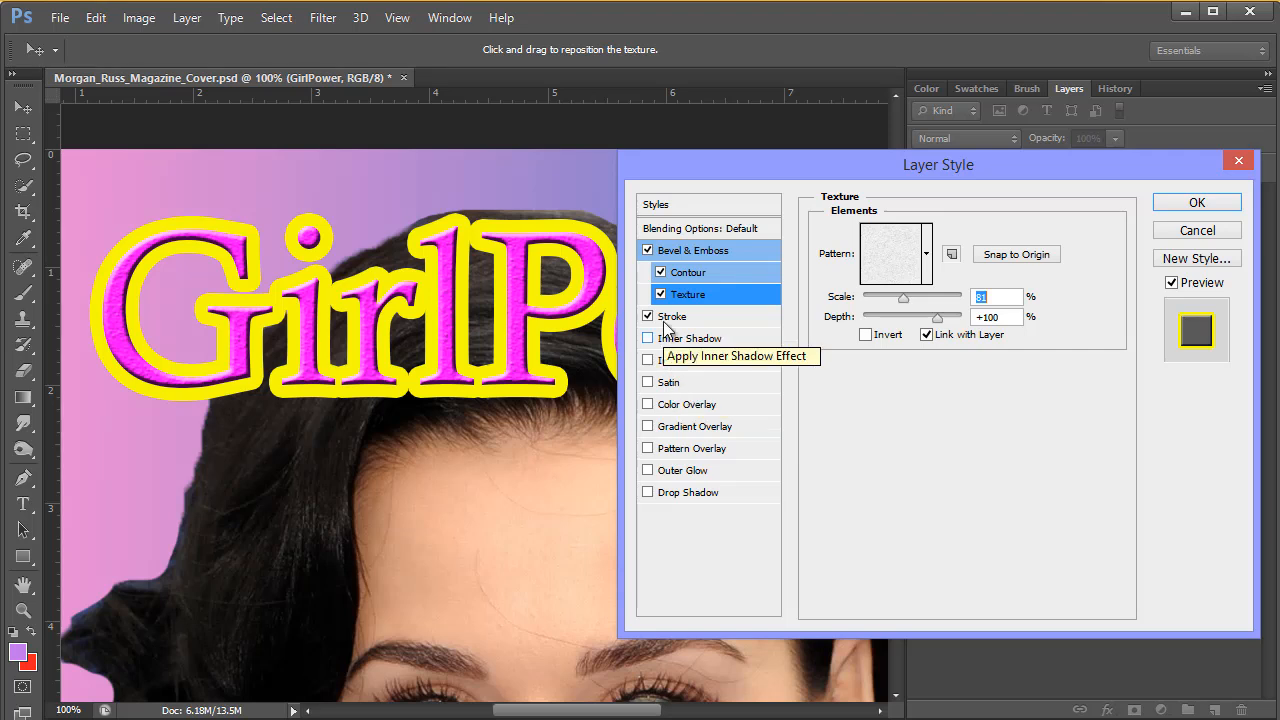
# - Compare the title with Bevel & Emboss off and on, leave it enabled and apply the layer style
pyautogui.click(648, 251)
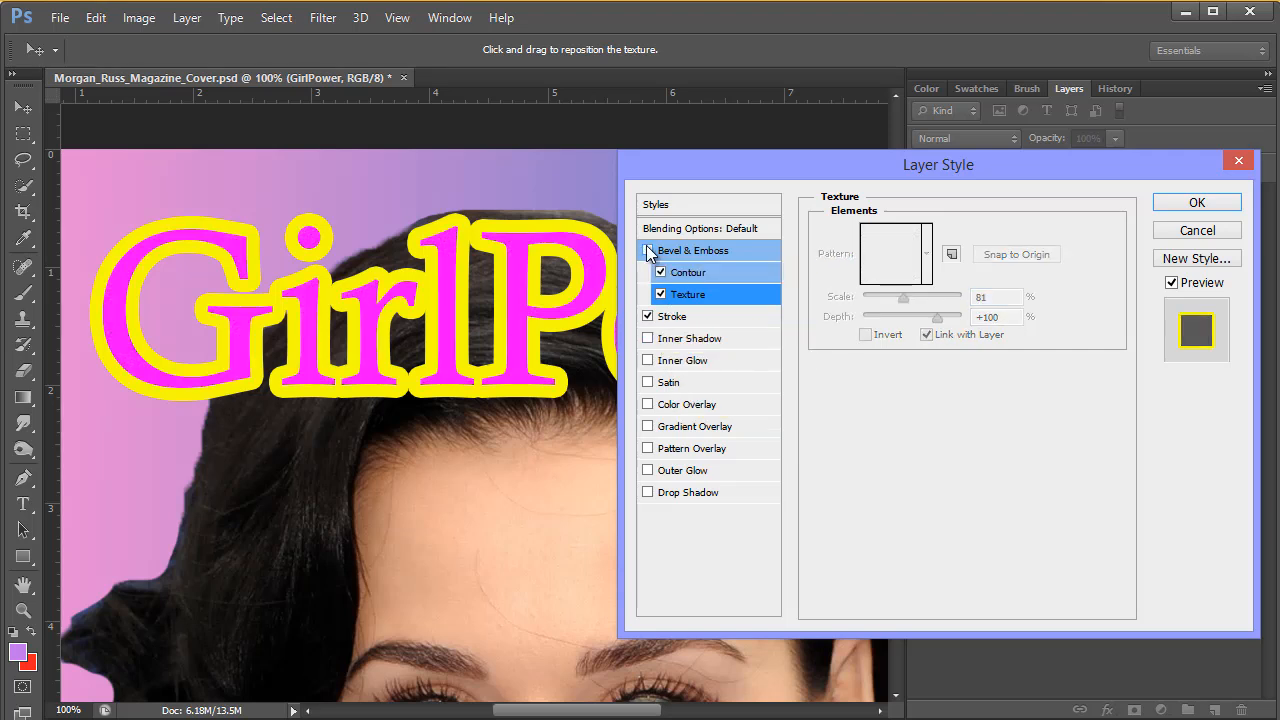
pyautogui.click(648, 251)
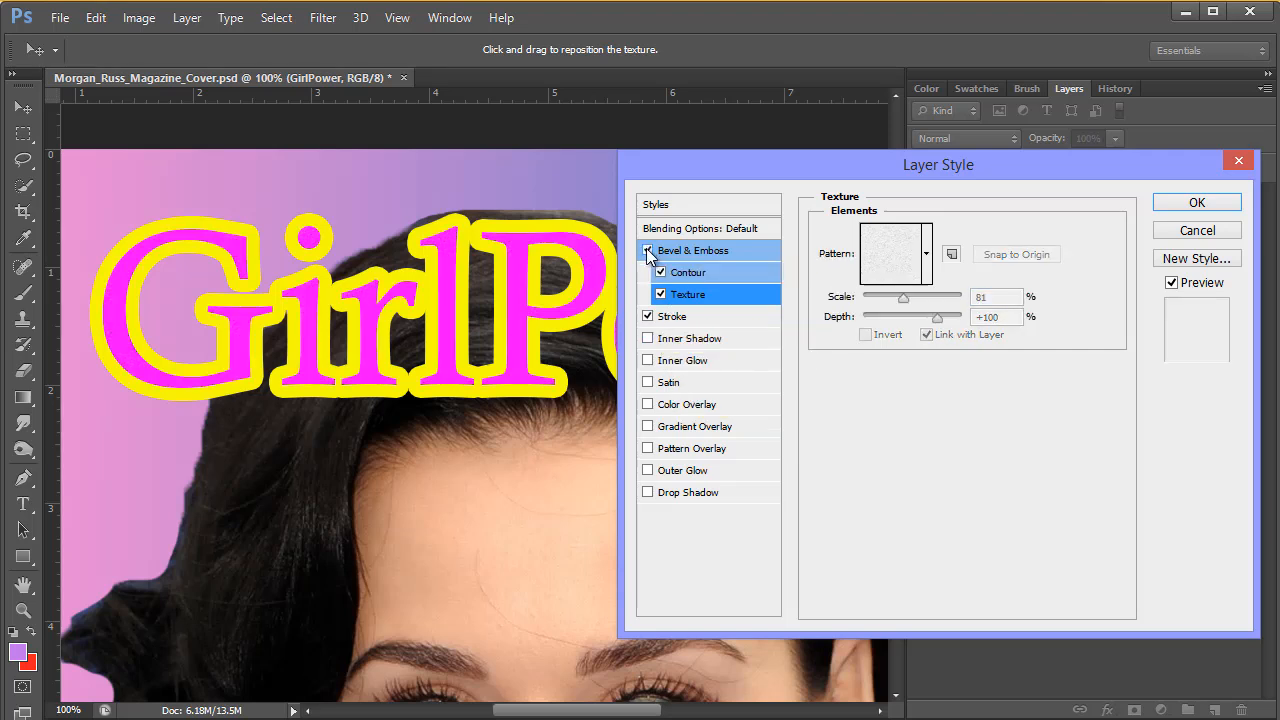
pyautogui.click(1196, 204)
pyautogui.press('z')
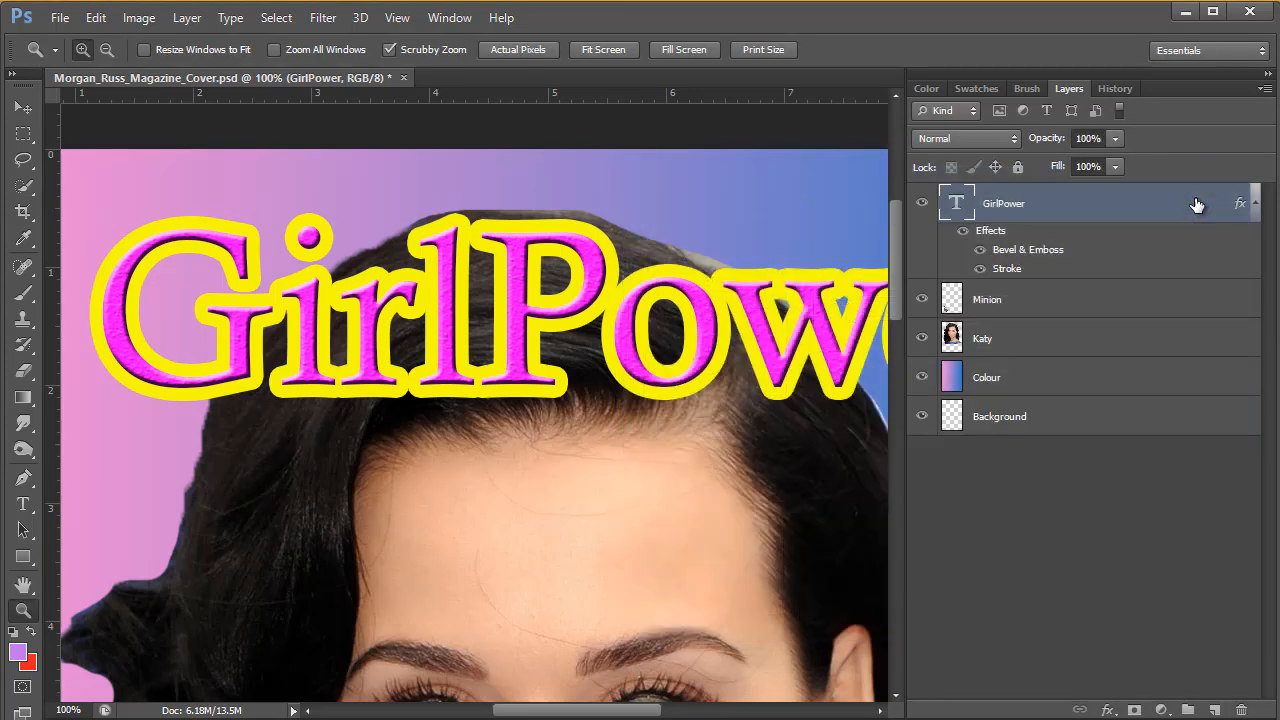
pyautogui.keyDown('alt'); pyautogui.click(642, 447); pyautogui.keyUp('alt')
pyautogui.keyDown('alt'); pyautogui.click(648, 443); pyautogui.keyUp('alt')
pyautogui.keyDown('alt'); pyautogui.click(643, 443); pyautogui.keyUp('alt')
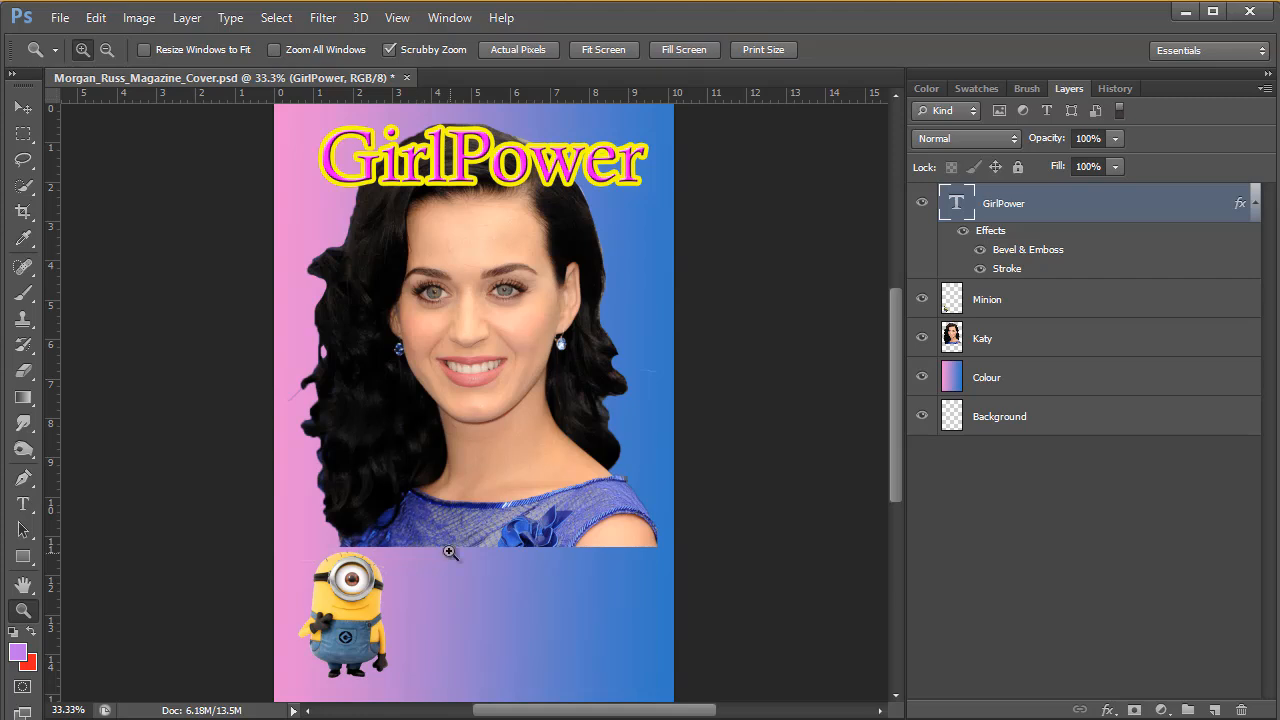
# - Scale the Minion layer up proportionally to about 124%, keeping its lower corner near the cover's edge in place
pyautogui.click(24, 108)
pyautogui.click(362, 612)
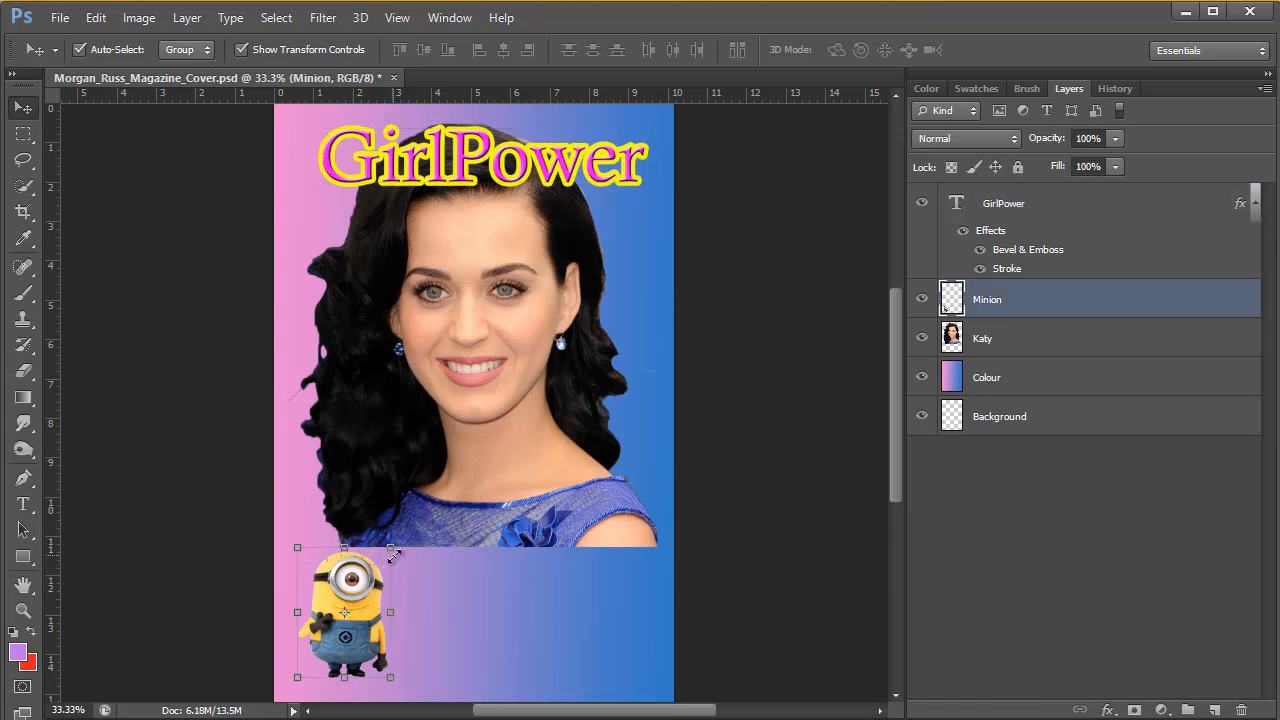
pyautogui.moveTo(391, 542); pyautogui.dragTo(412, 516)
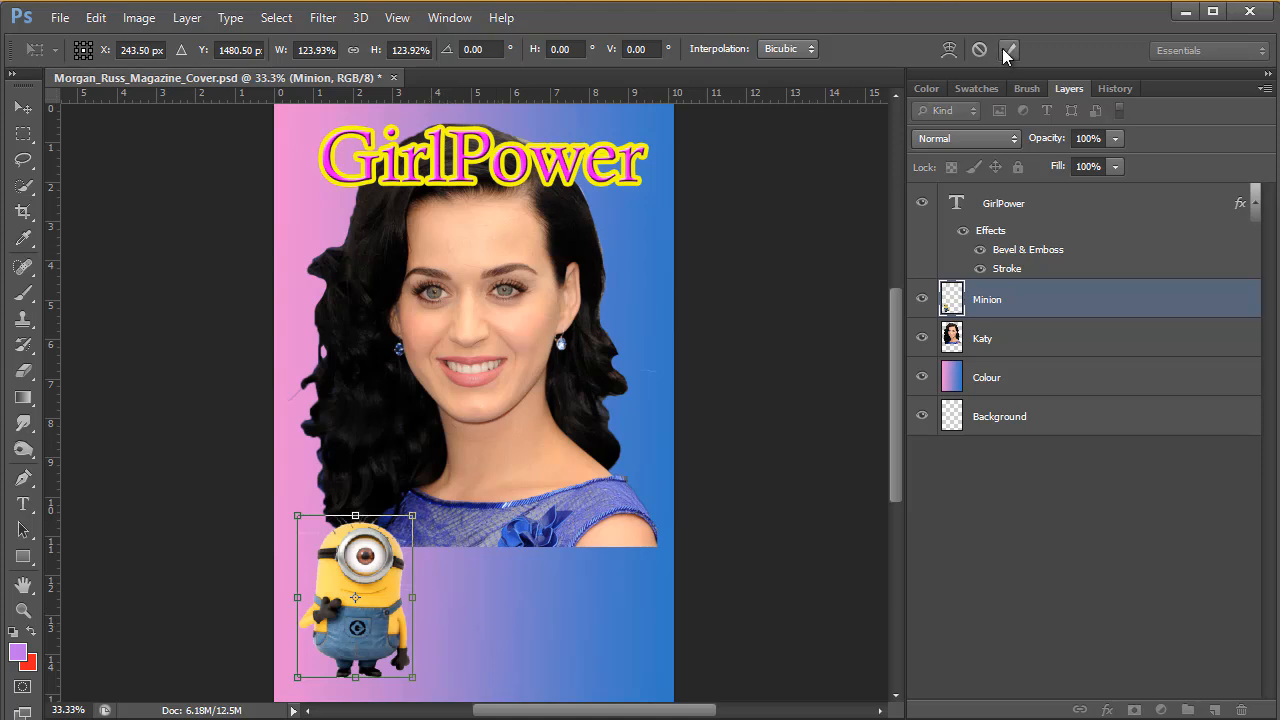